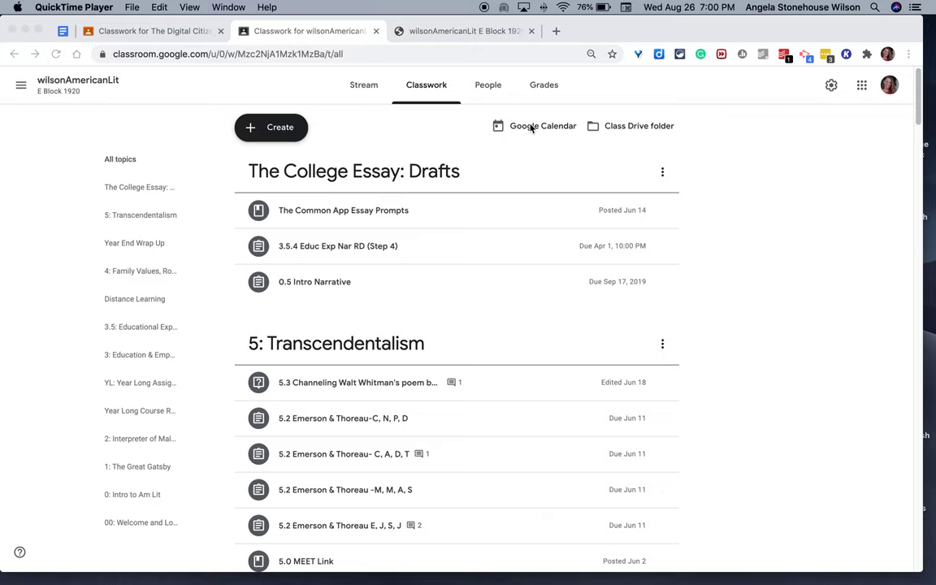
Step: Hide the personal calendar so only the class calendar shows in the August 2020 month
click(531, 127)
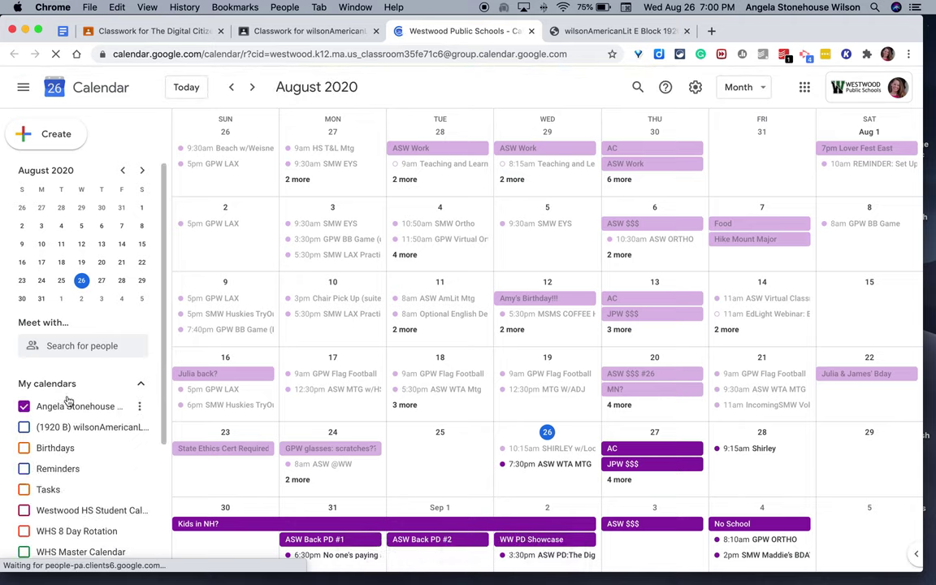
click(23, 406)
scroll(25, 407, down, 1)
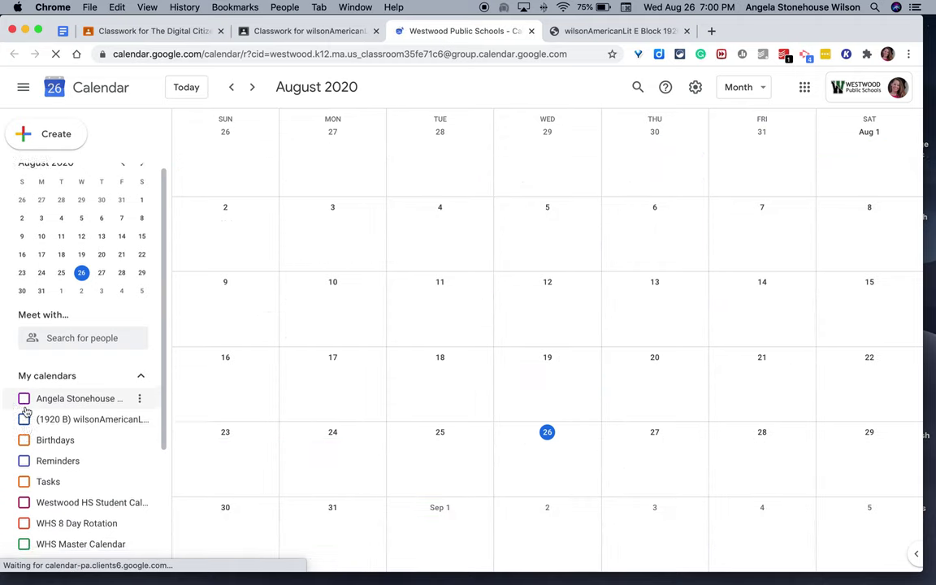
scroll(25, 410, down, 5)
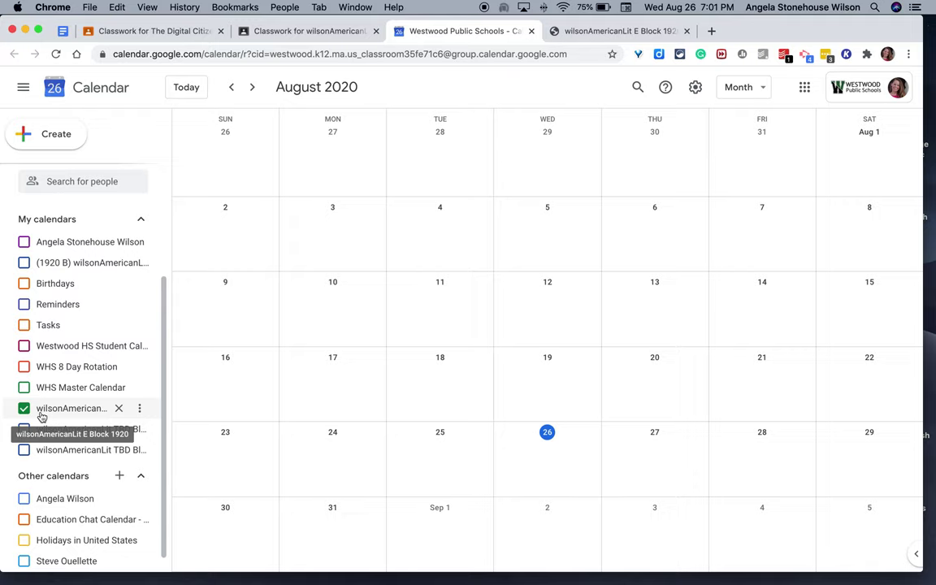
click(804, 87)
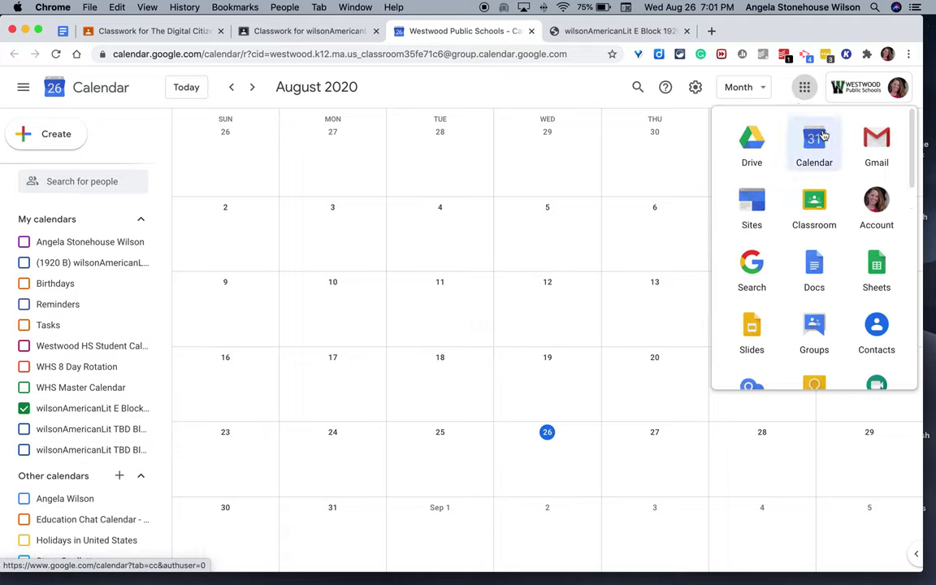
scroll(36, 413, up, 1)
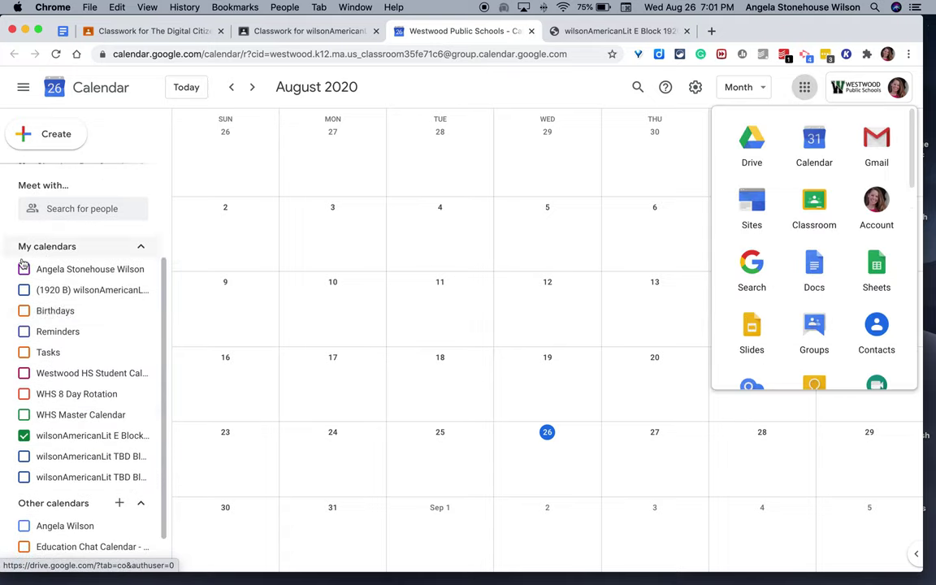
scroll(63, 300, down, 1)
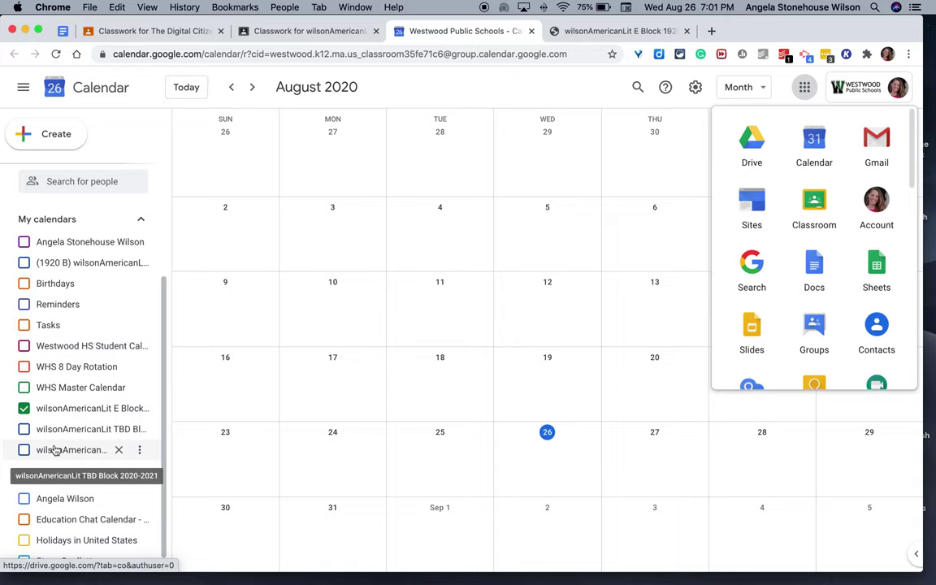
scroll(54, 450, down, 1)
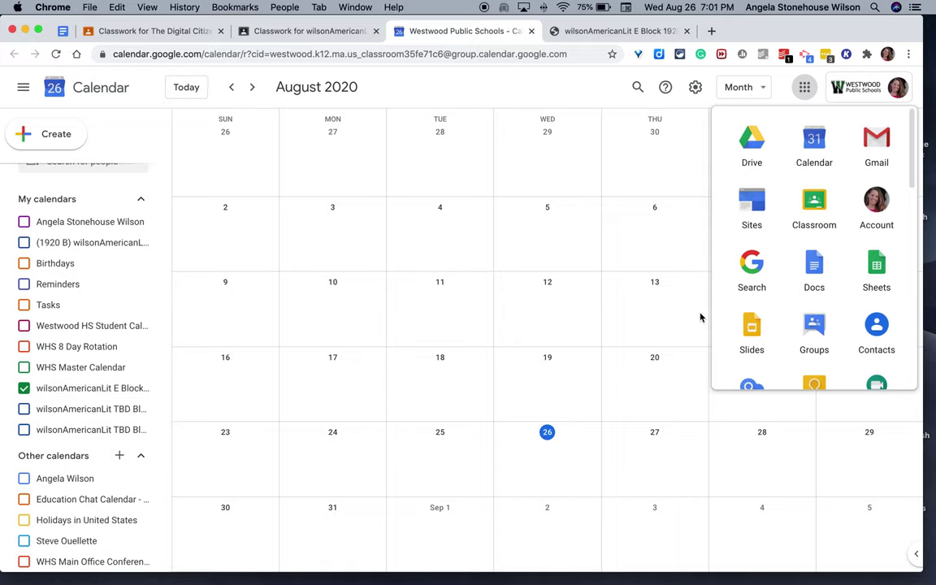
click(804, 91)
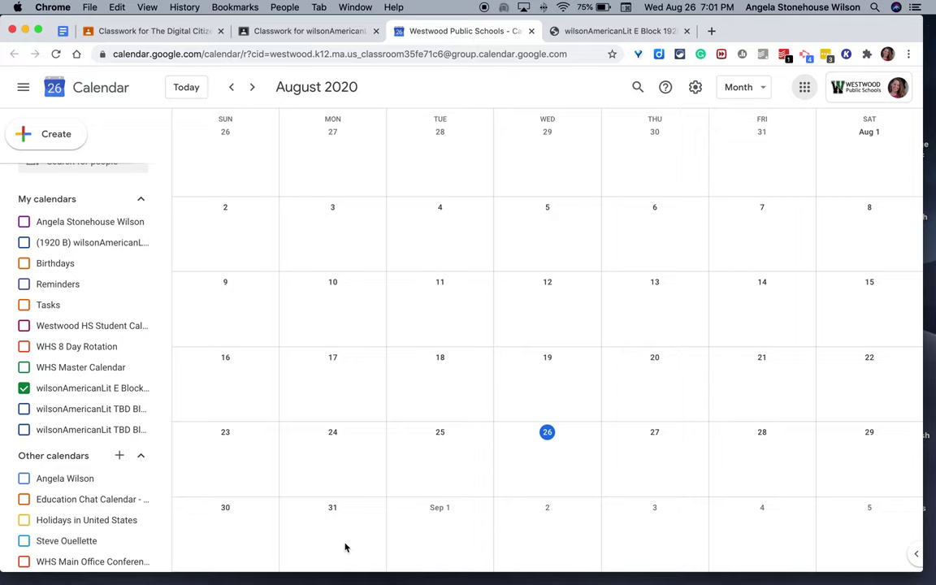
Step: Page back to May 2020 and open the 4.5 Sound Track assignment event
click(233, 87)
click(233, 88)
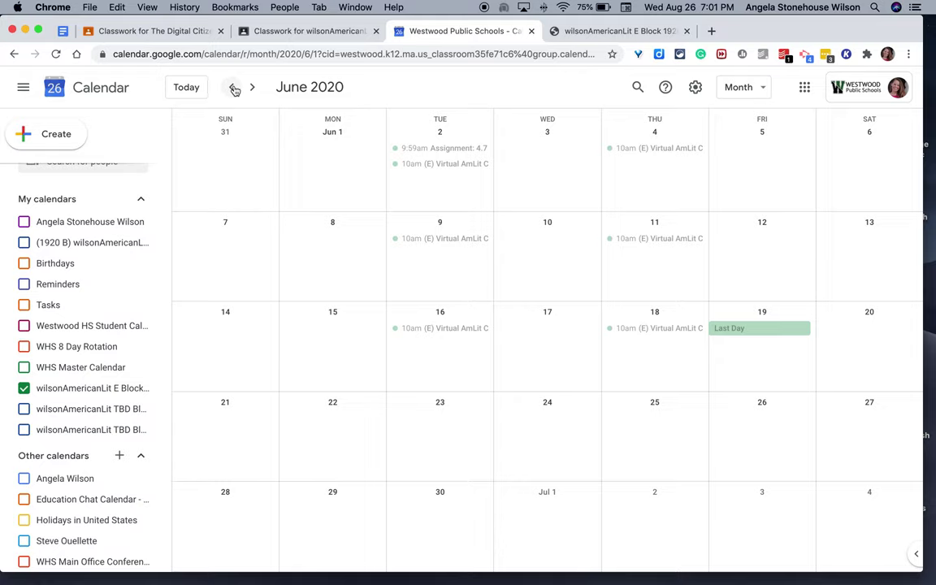
click(234, 87)
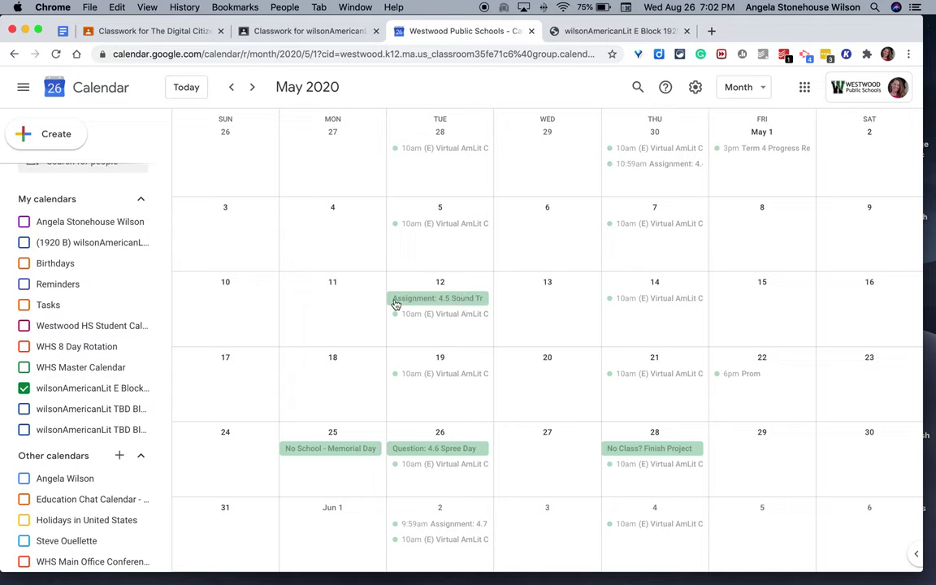
click(441, 299)
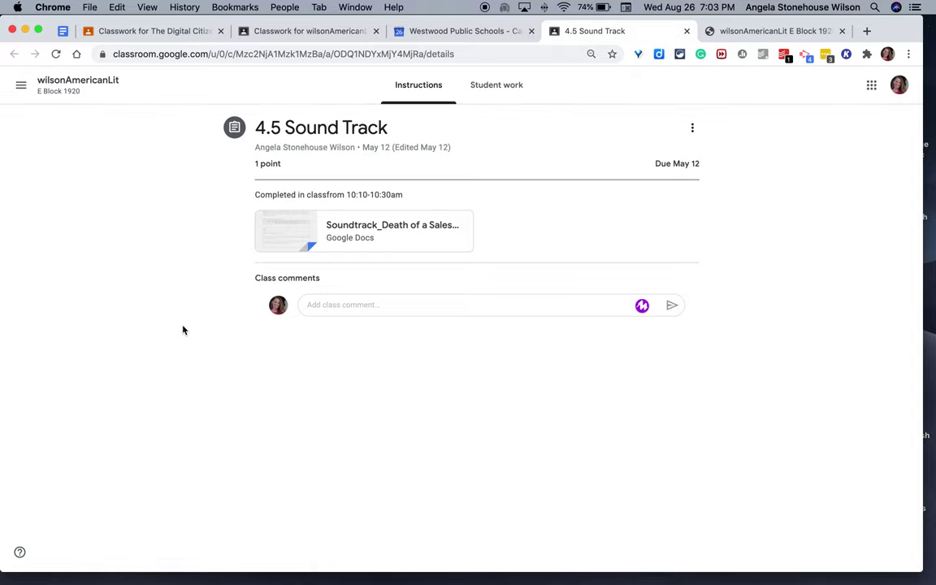
Step: Edit the 4.5 Sound Track assignment to be due May 12 at 10:00 PM and save
click(693, 128)
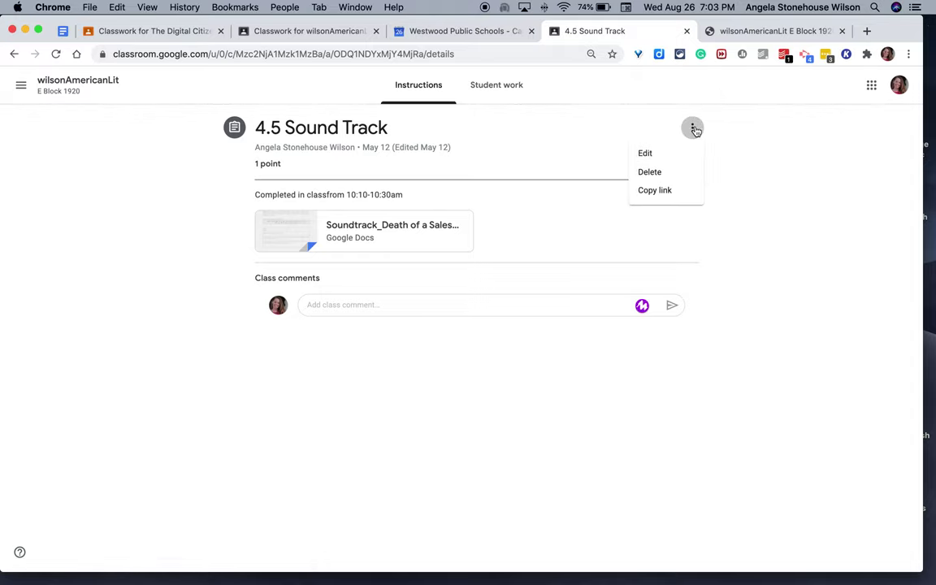
click(655, 154)
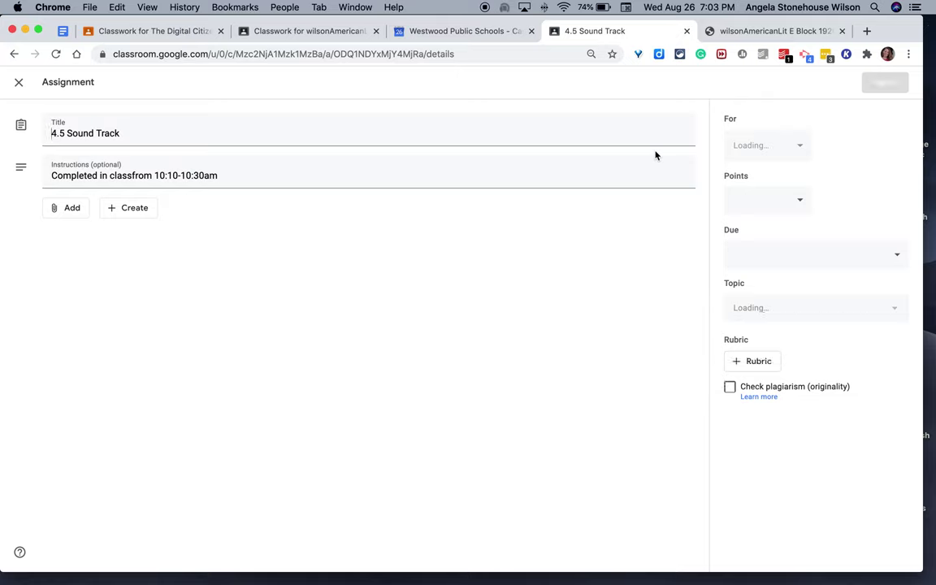
click(763, 258)
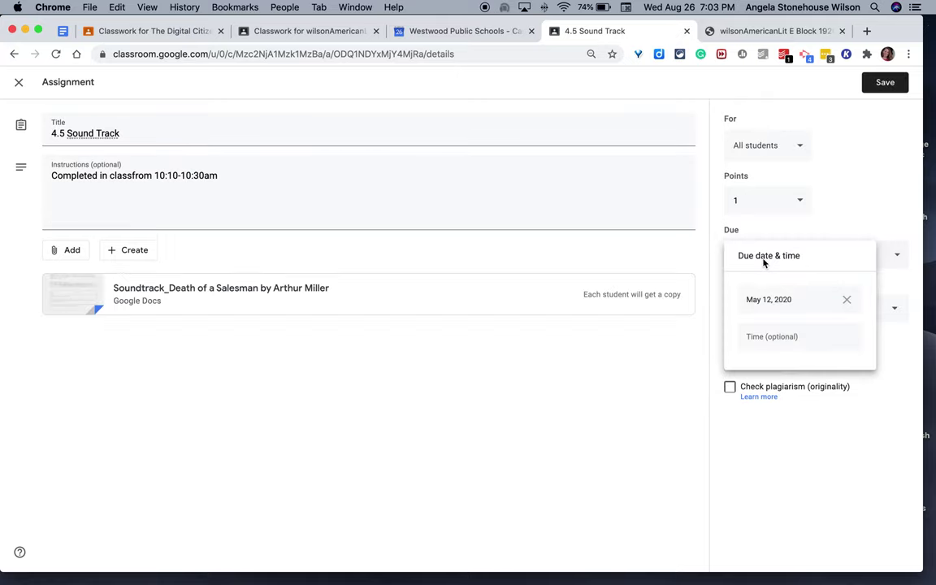
click(759, 336)
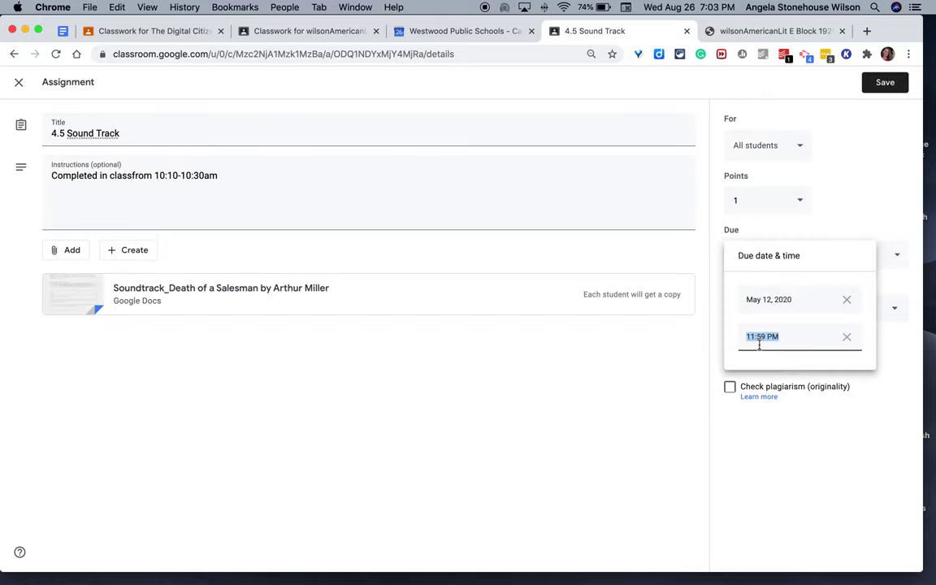
click(757, 339)
key(BackSpace)
text(0)
key(BackSpace)
key(BackSpace)
text(00)
click(598, 385)
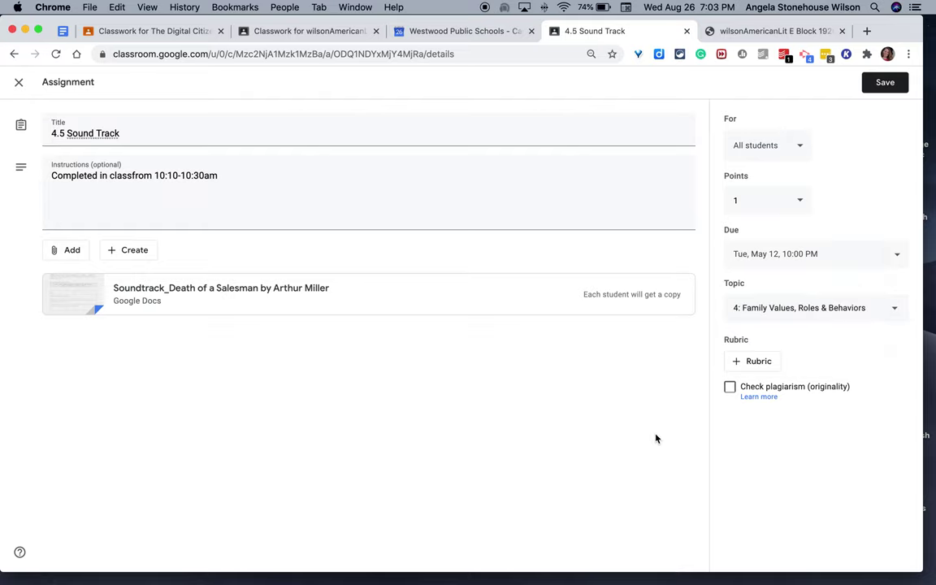
click(886, 84)
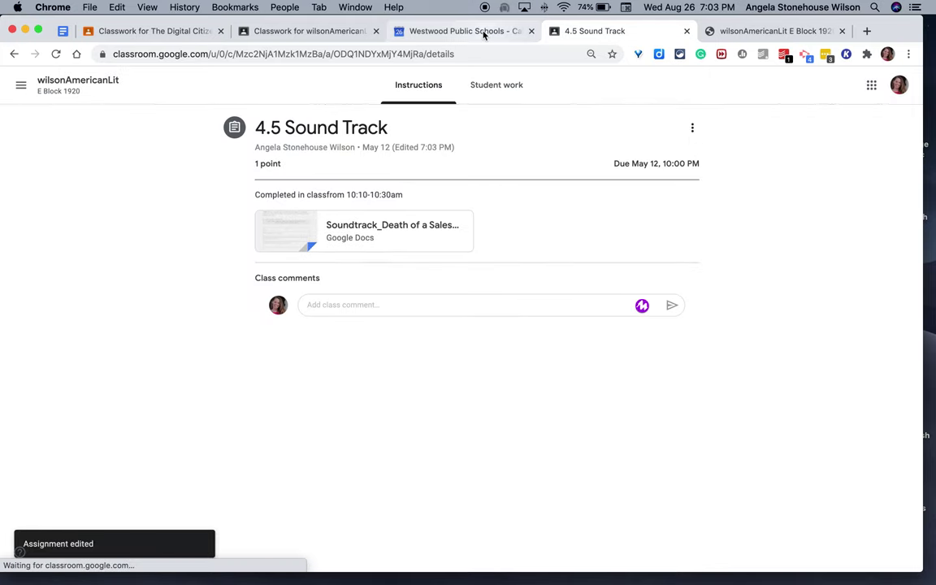
Step: Confirm the May 12 4.5 Sound Track event now shows the 10:00pm due time, then return to The Digital Citizen classwork
click(400, 31)
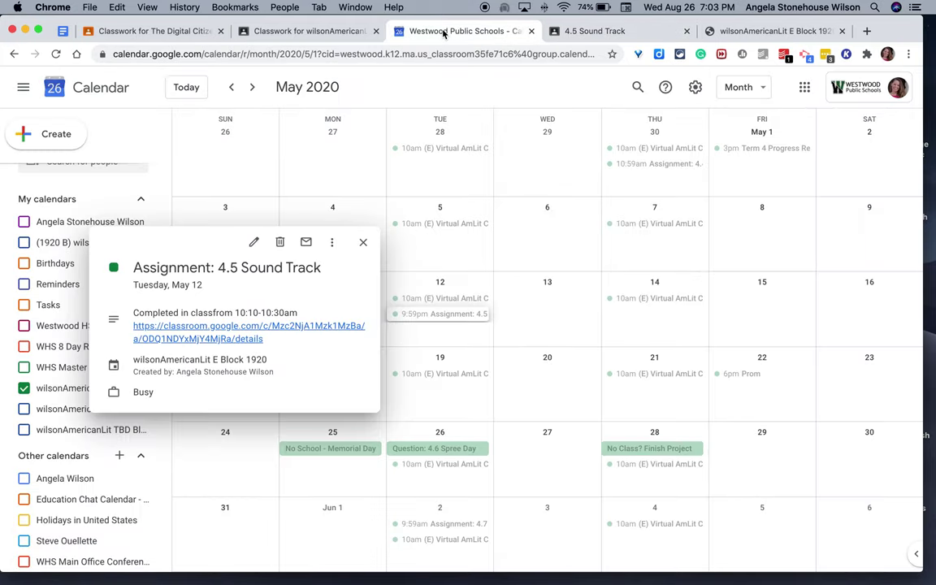
click(364, 245)
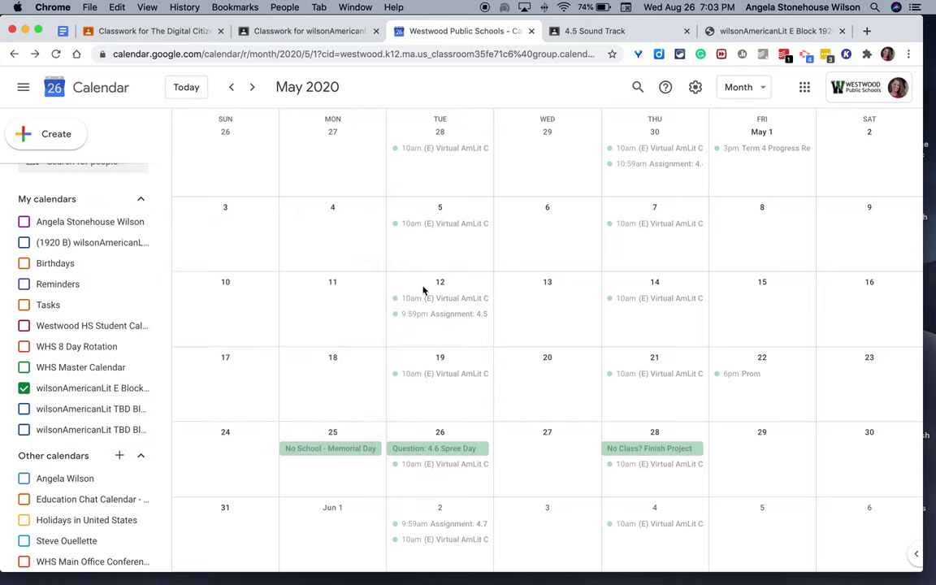
click(451, 316)
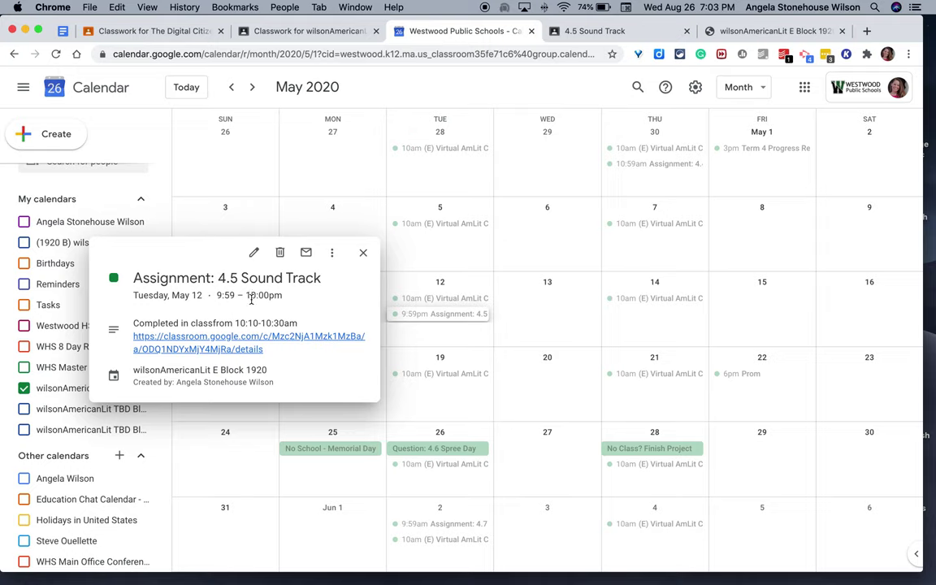
click(435, 317)
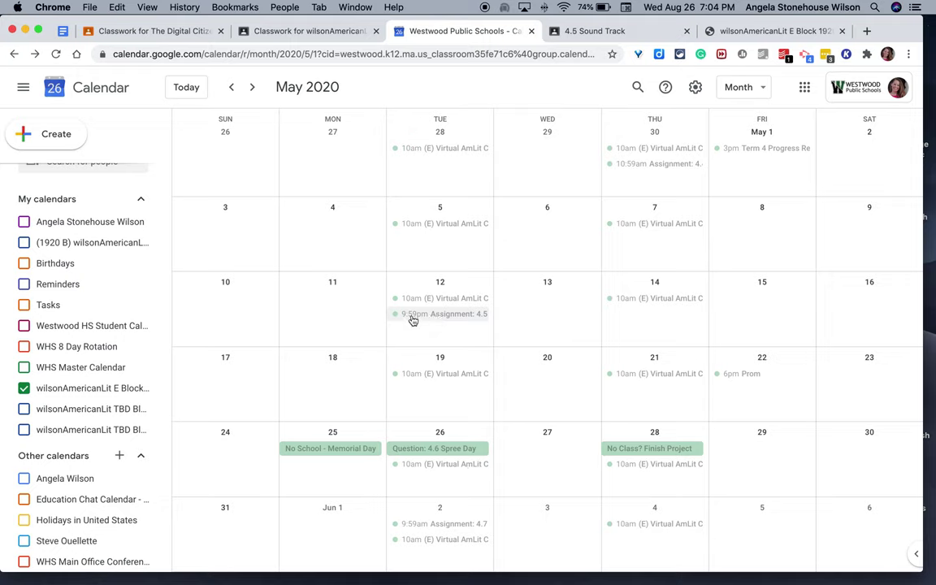
drag(411, 318, 413, 321)
click(413, 321)
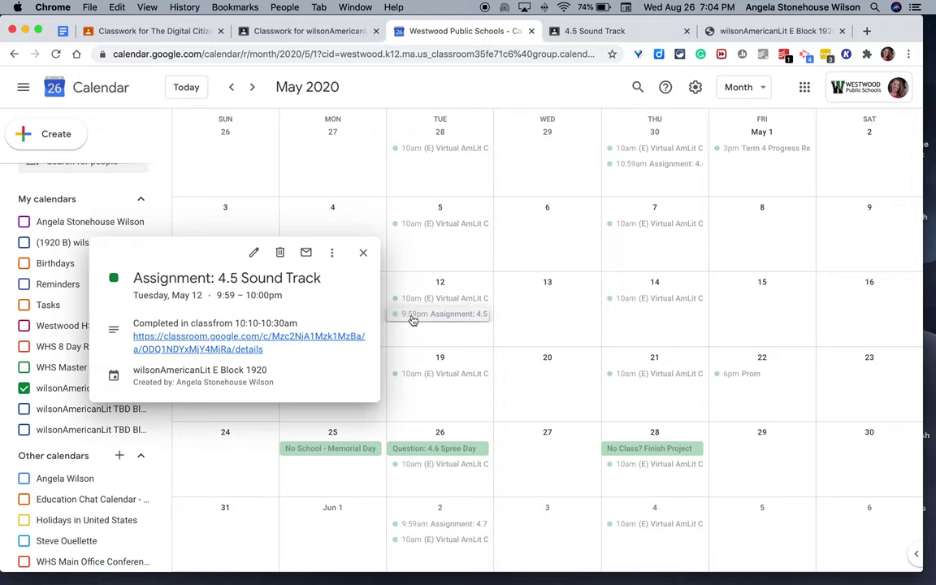
click(363, 253)
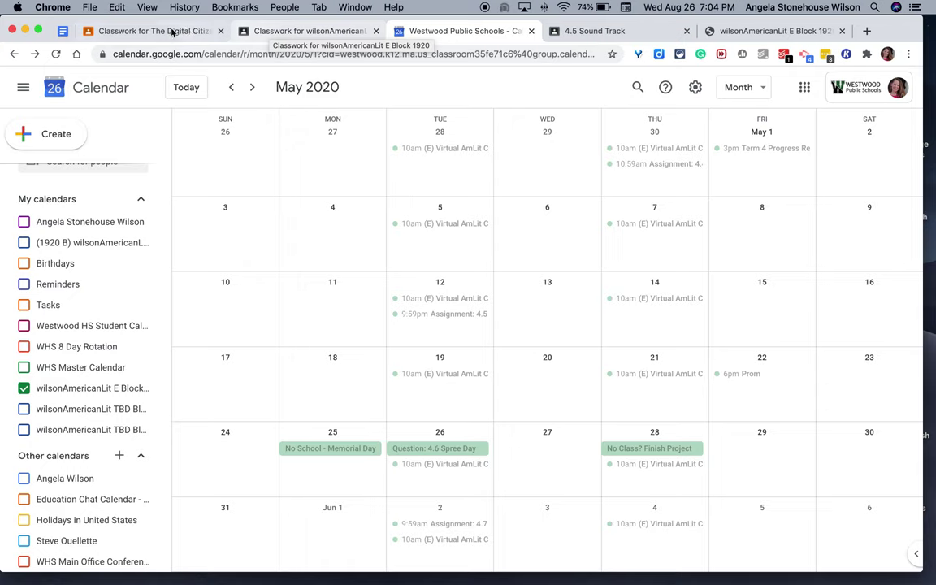
click(147, 34)
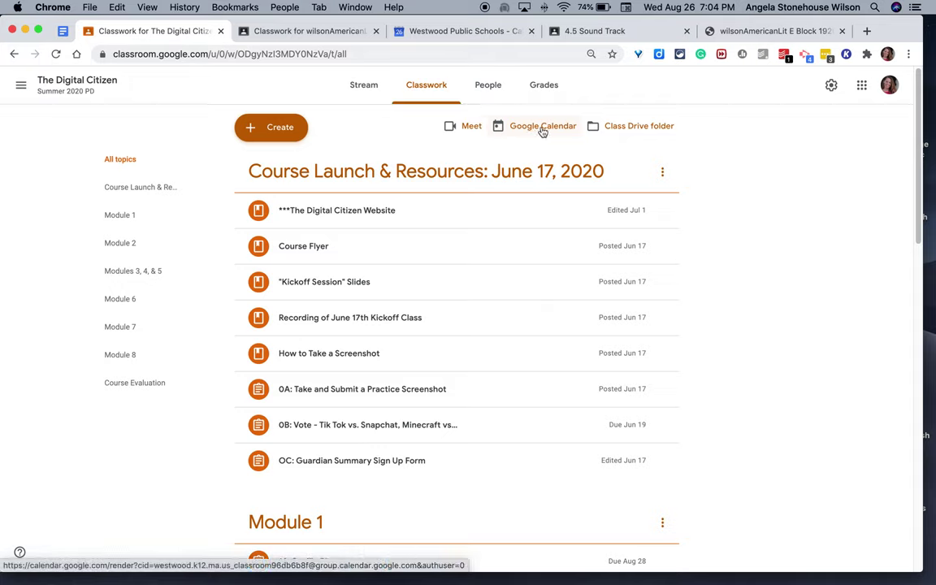
Step: Open Classroom's Calendar showing all classes' assignments for the week of Aug 23–29, 2020
click(21, 84)
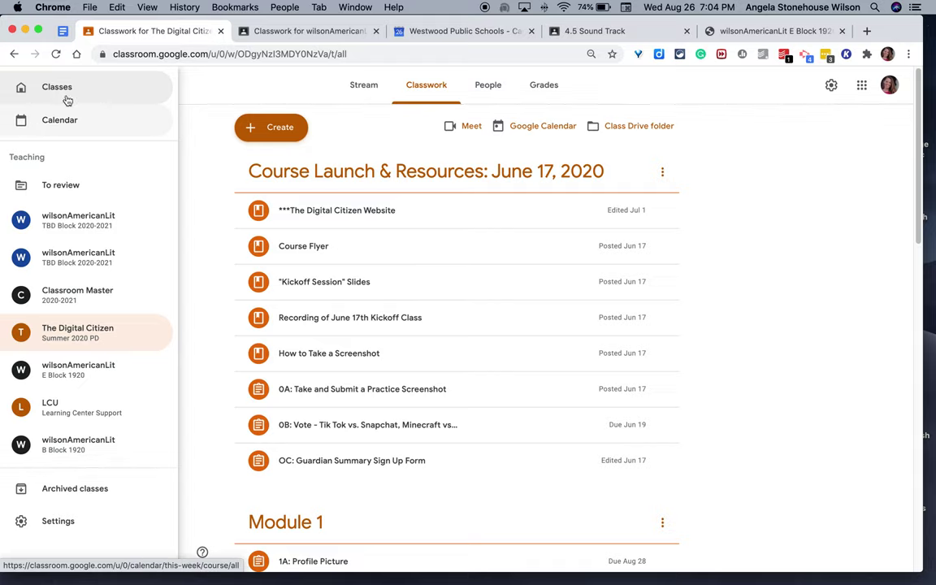
click(52, 121)
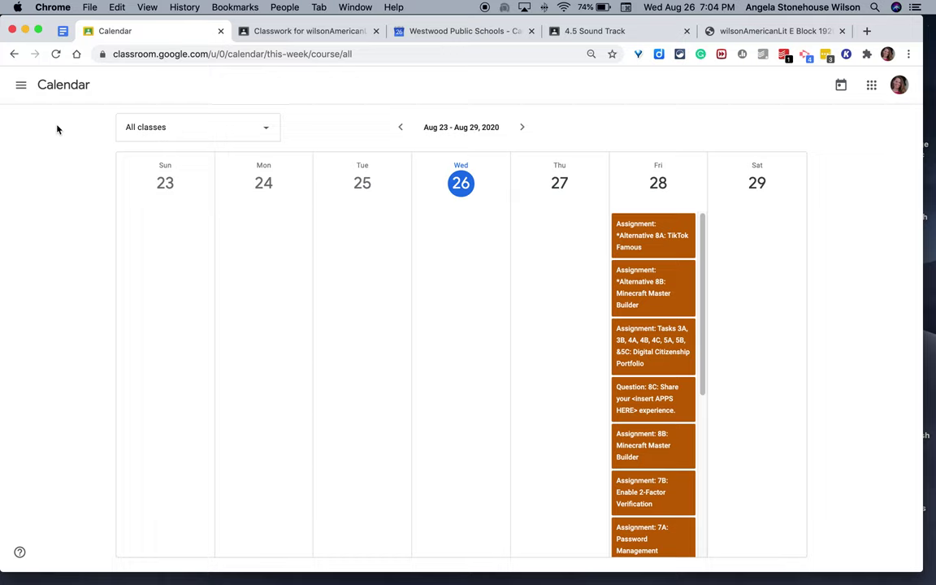
click(179, 126)
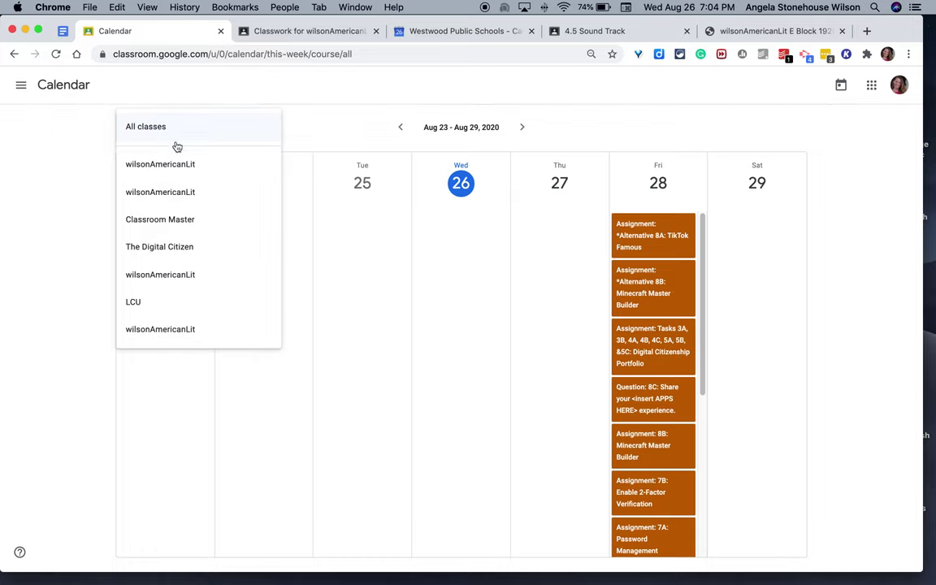
click(173, 137)
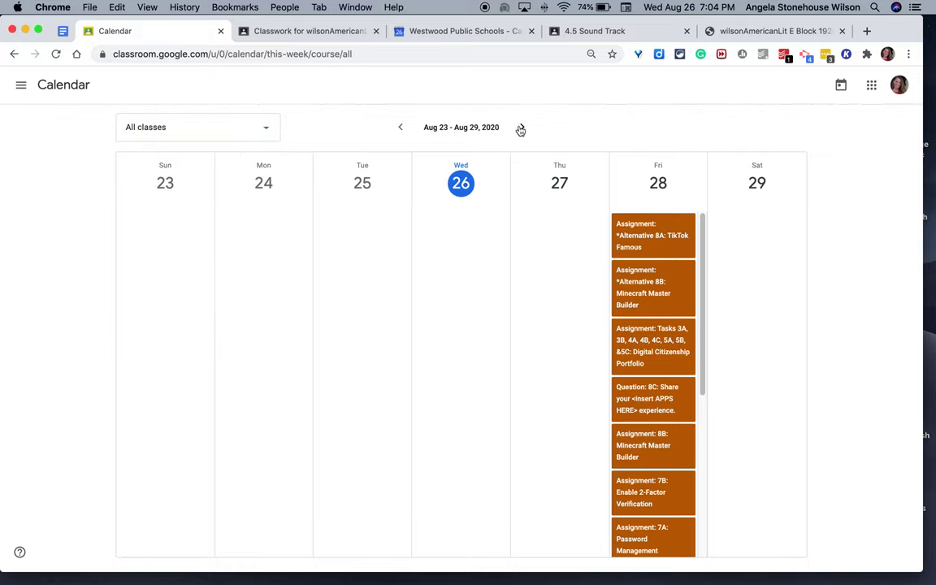
click(400, 128)
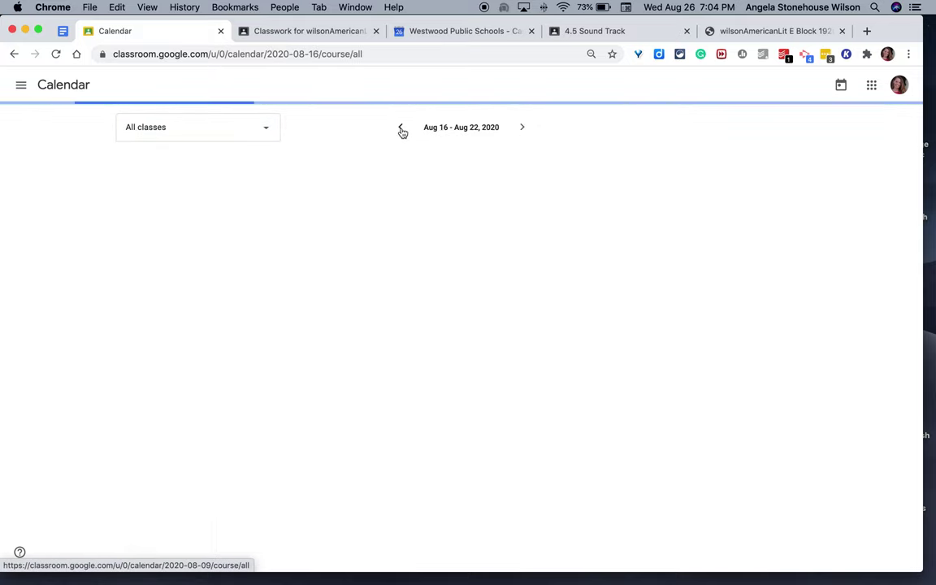
click(402, 130)
click(402, 130)
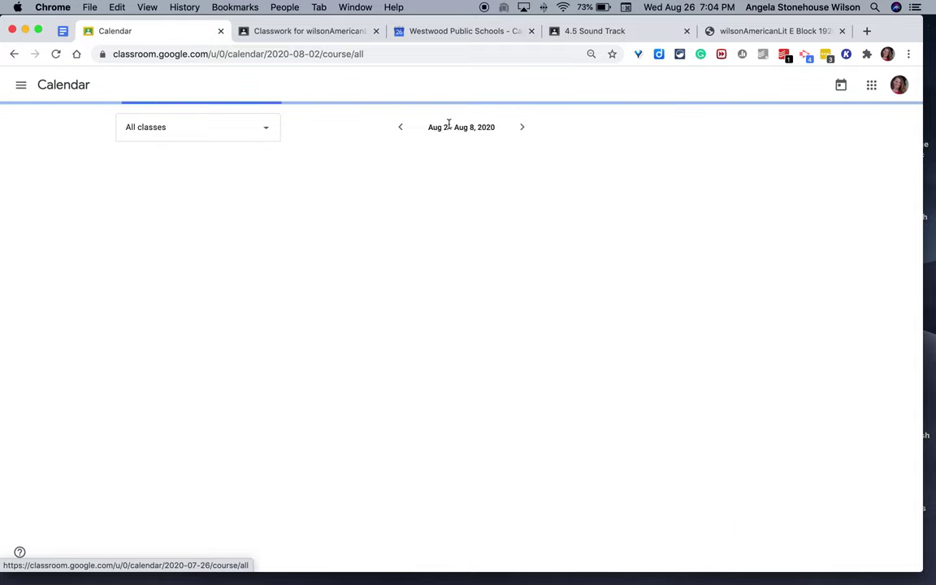
click(402, 130)
click(401, 130)
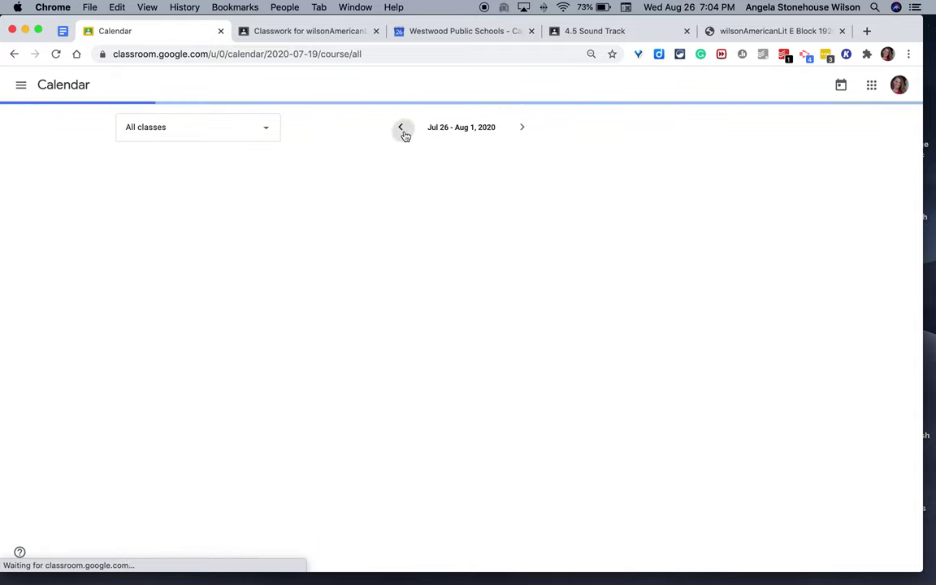
click(401, 130)
click(402, 130)
click(403, 132)
click(403, 132)
click(404, 132)
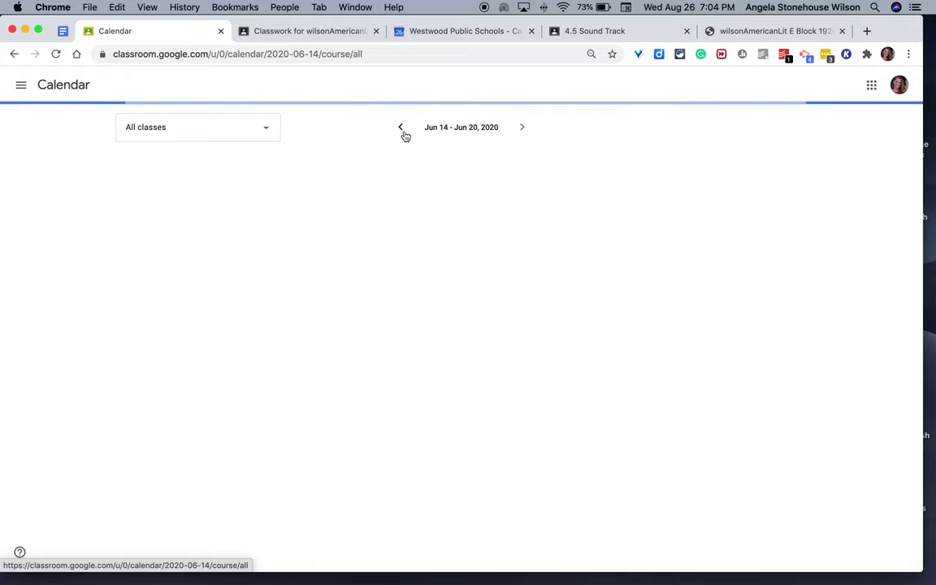
click(403, 132)
click(403, 132)
click(403, 132)
click(403, 131)
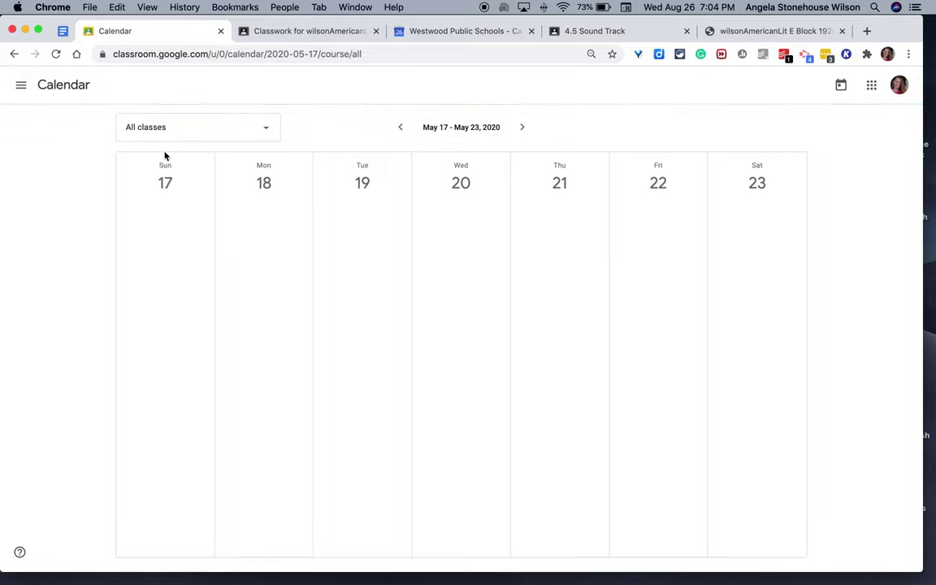
click(521, 129)
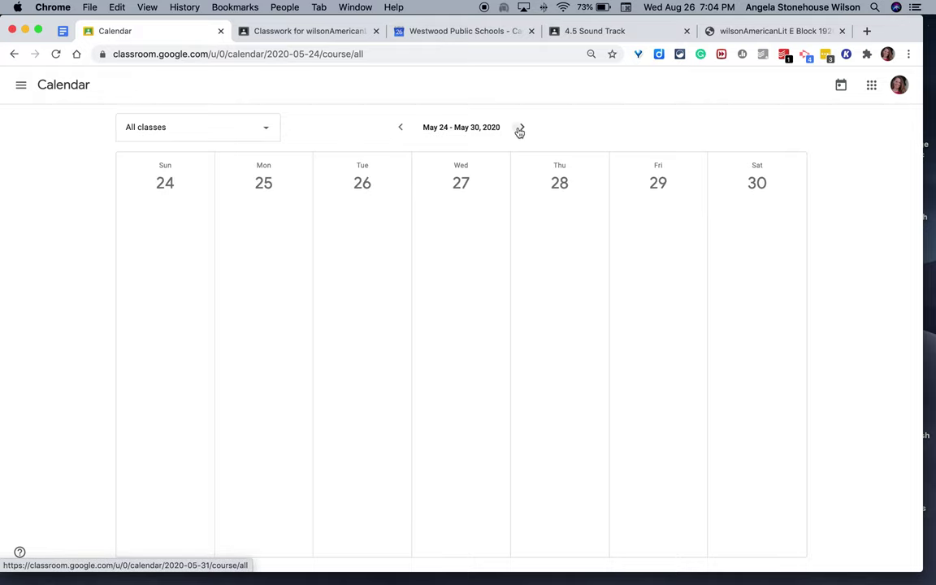
click(521, 129)
click(521, 129)
click(521, 129)
click(521, 129)
click(521, 129)
click(521, 129)
click(520, 129)
click(521, 129)
click(521, 129)
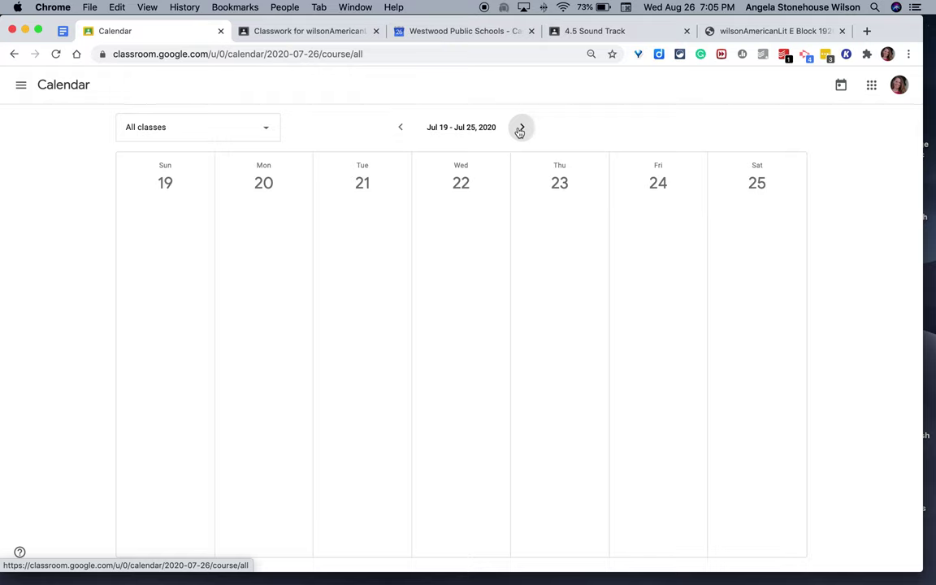
click(521, 129)
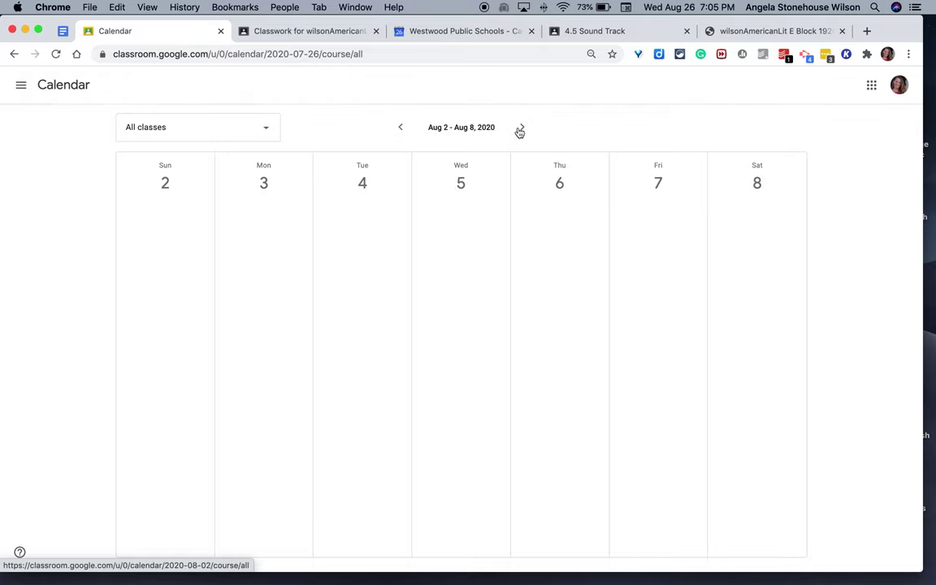
click(521, 129)
click(521, 129)
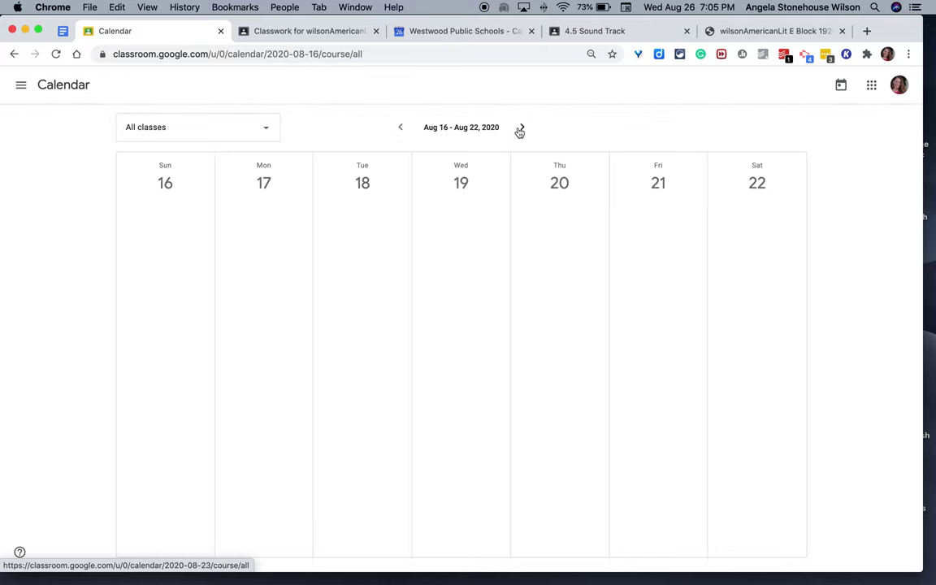
click(521, 129)
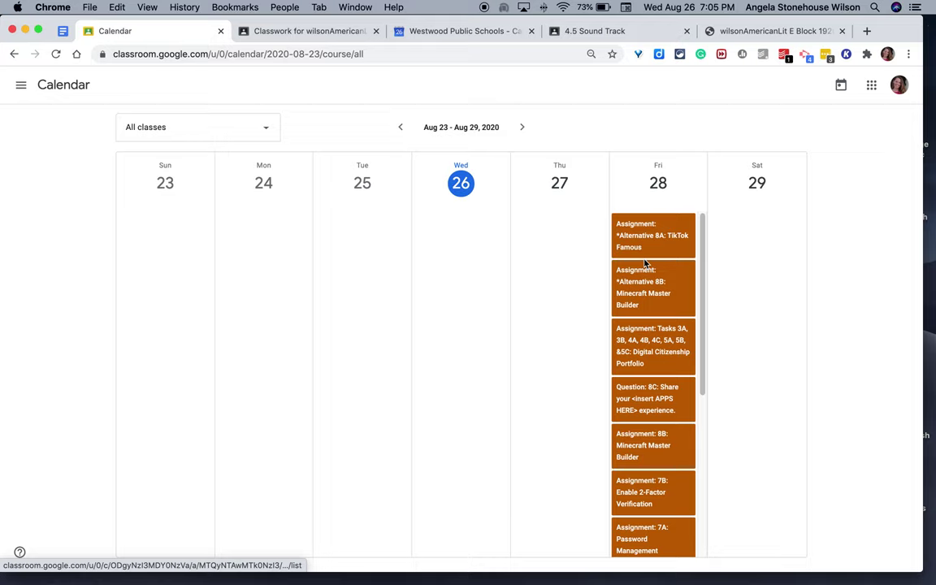
scroll(644, 264, down, 1)
scroll(644, 264, down, 5)
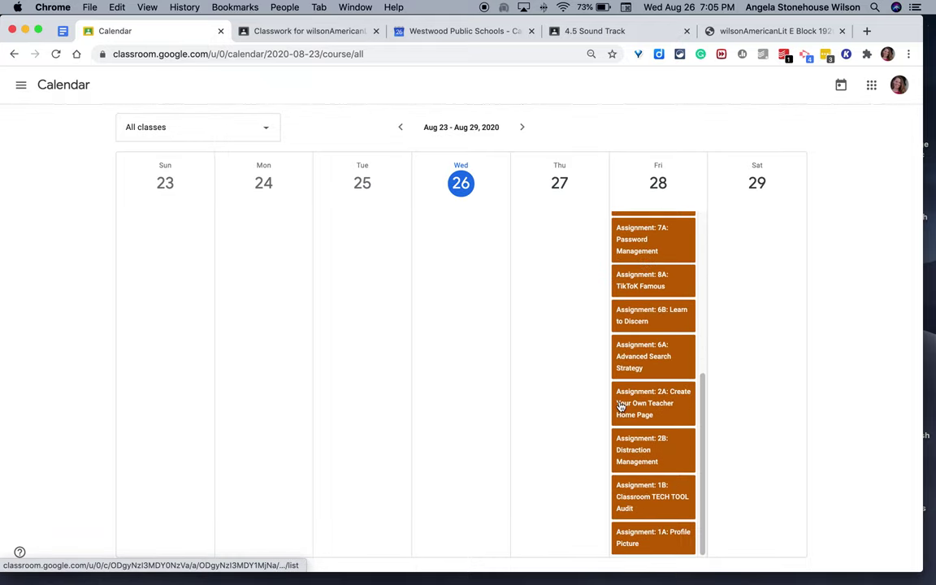
scroll(621, 406, up, 3)
scroll(620, 406, up, 4)
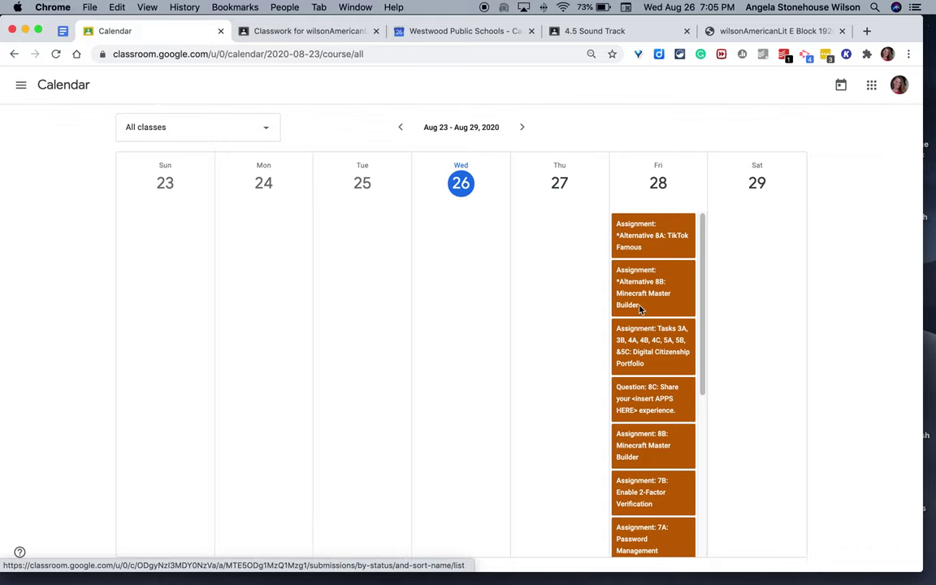
click(636, 228)
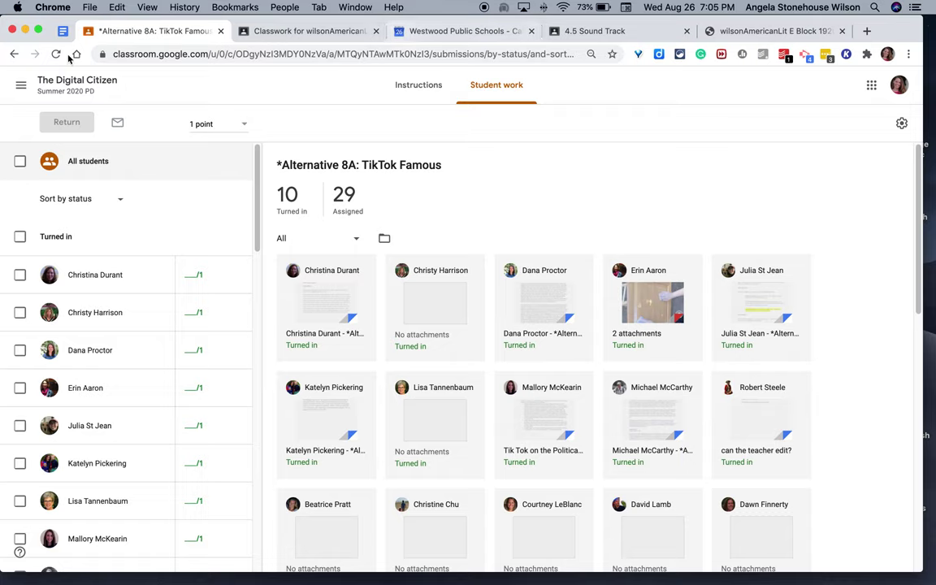
Step: Return to Classroom's assignments calendar, then switch to the class's Classwork page
click(22, 87)
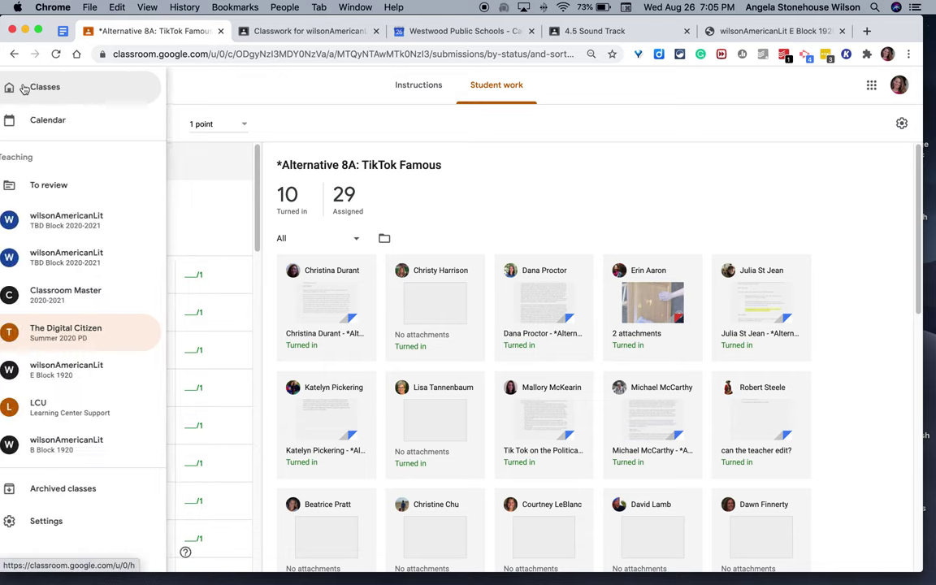
click(52, 121)
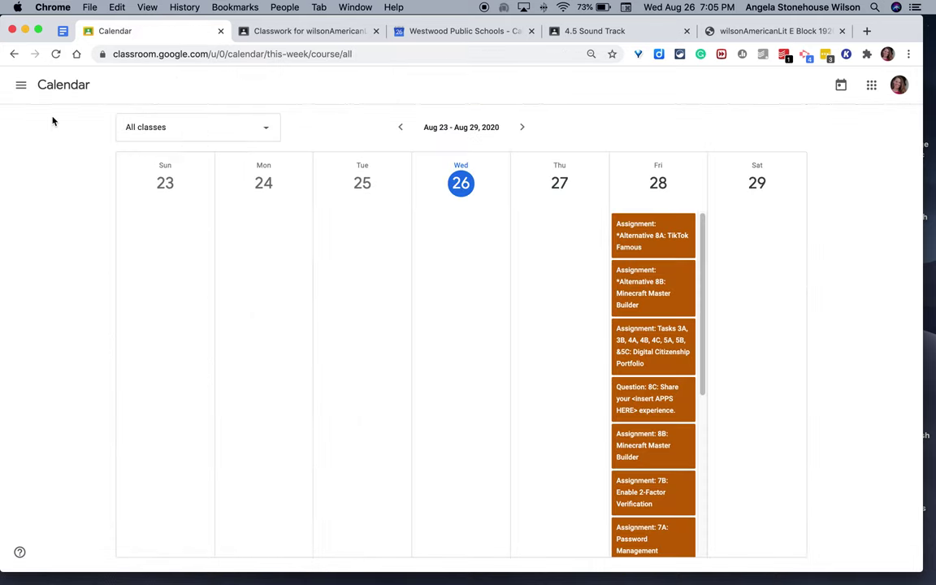
click(267, 32)
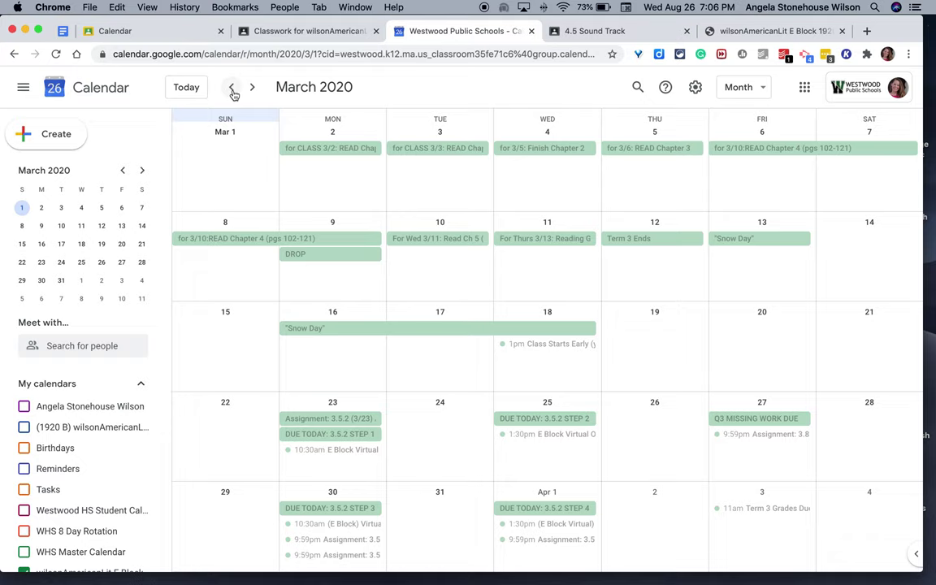
Step: Open the class calendar's settings and sharing page from its options menu
click(327, 150)
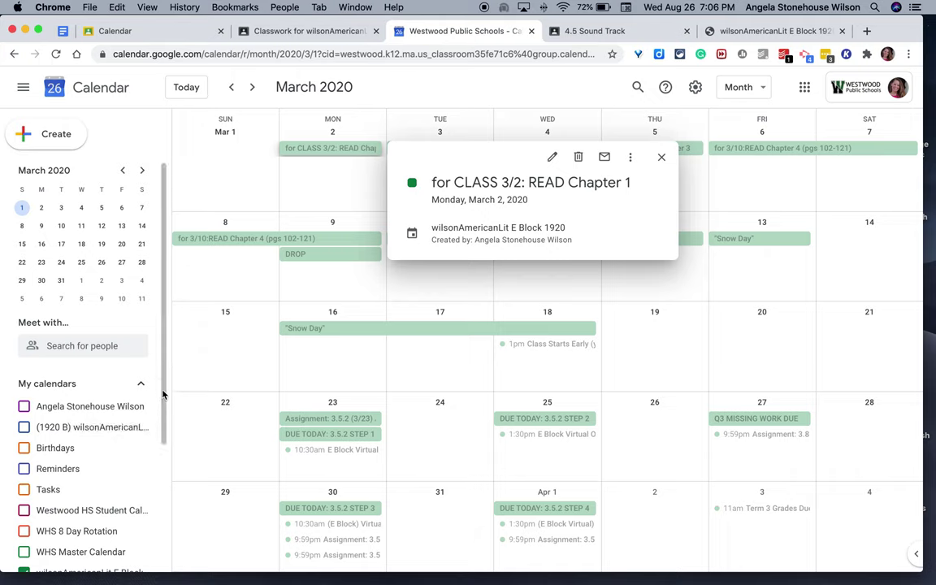
drag(161, 395, 162, 504)
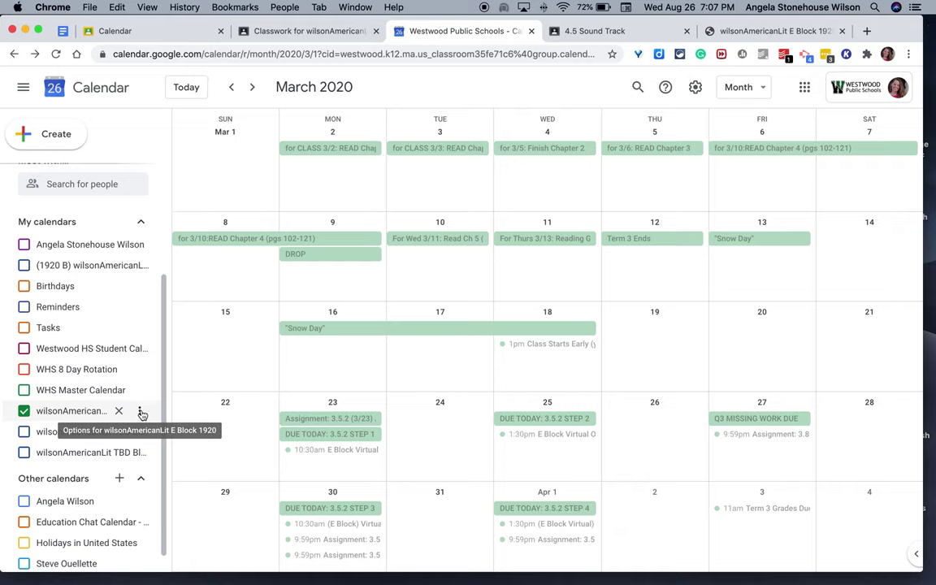
click(142, 414)
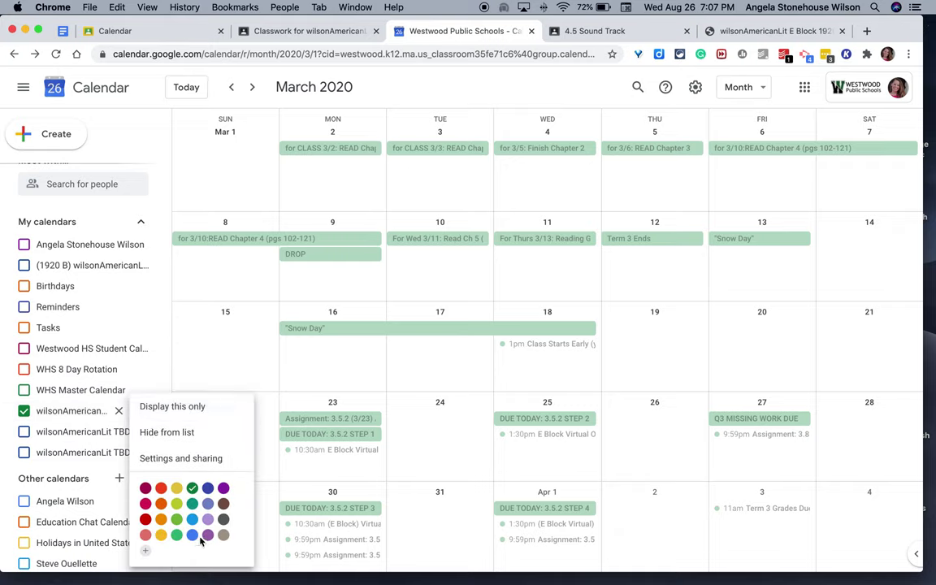
click(165, 460)
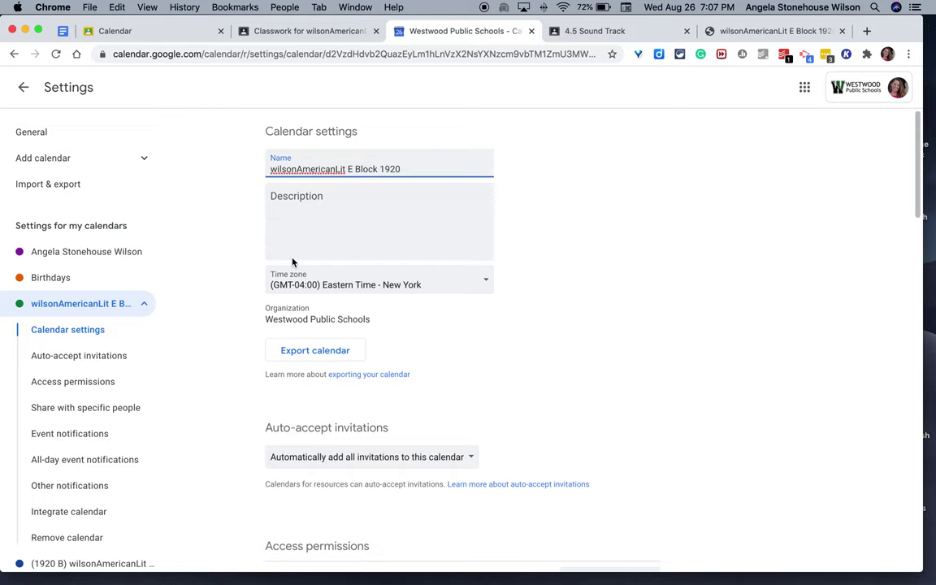
Step: Copy the class calendar's public URL from the Integrate calendar section
scroll(292, 261, down, 5)
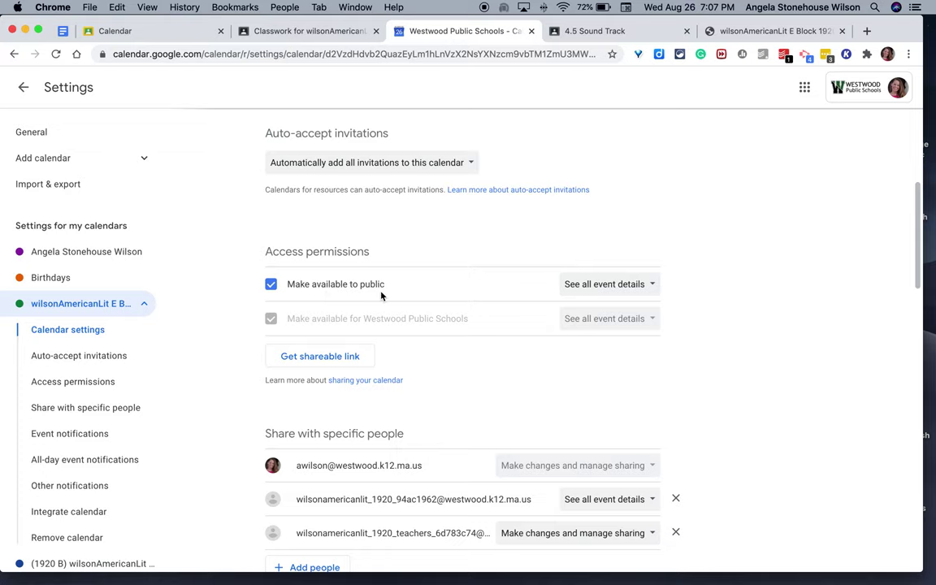
scroll(382, 296, down, 8)
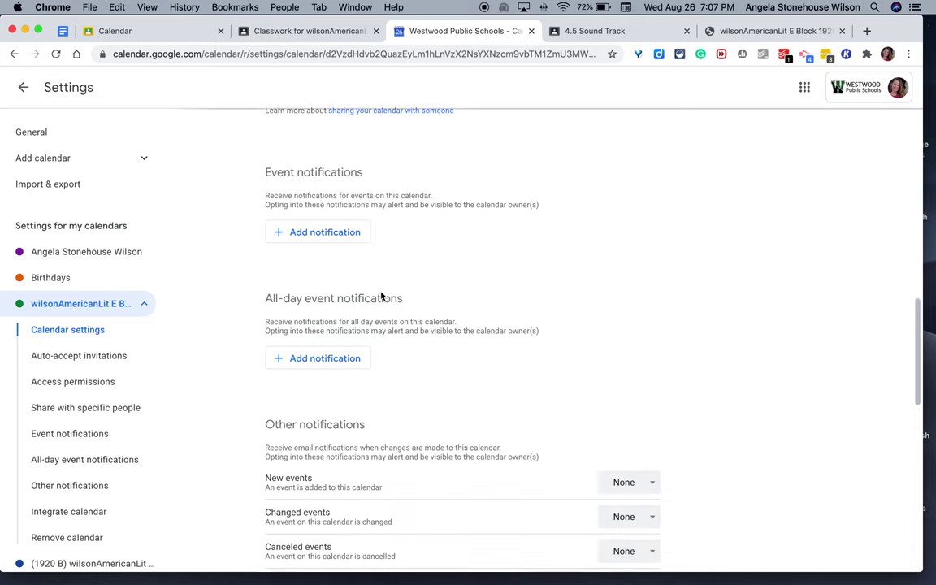
scroll(381, 296, down, 5)
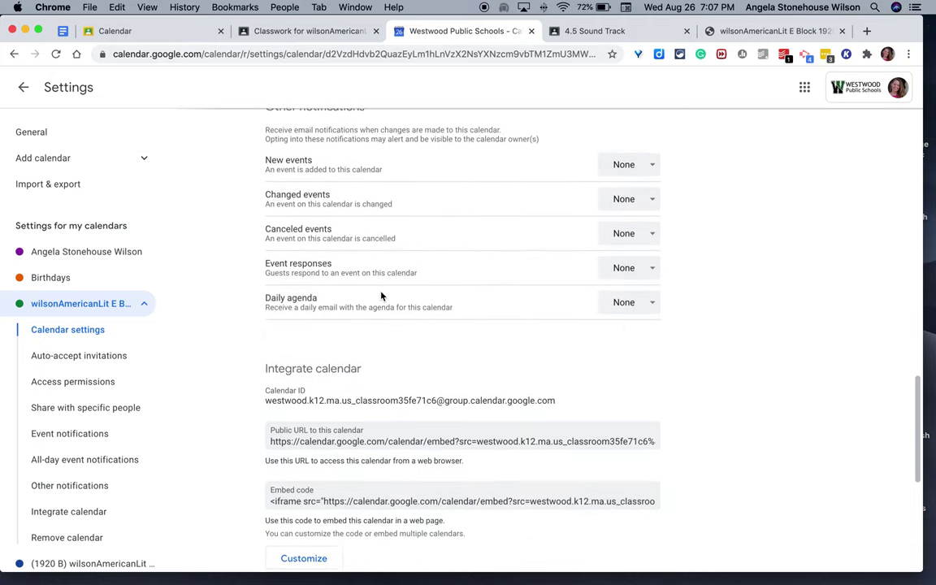
scroll(381, 296, down, 2)
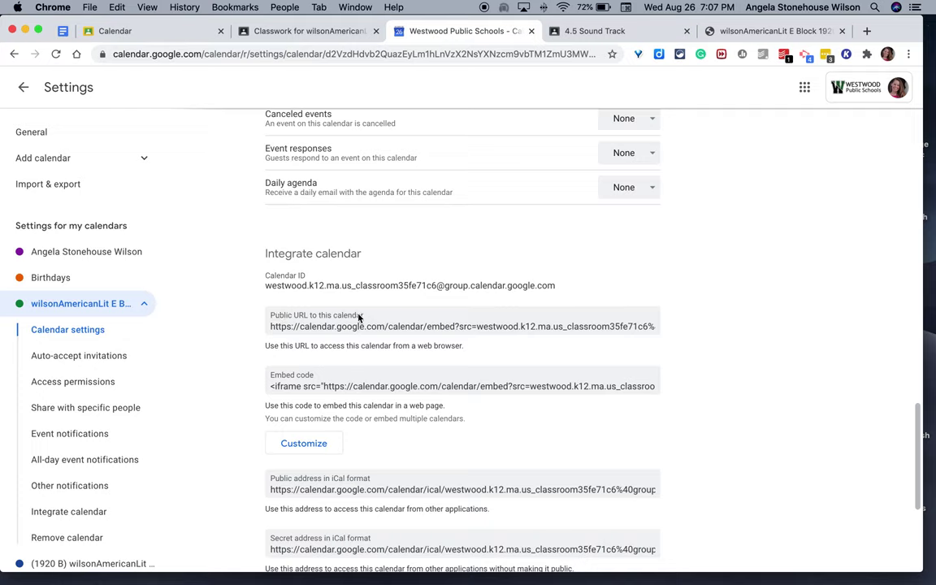
drag(355, 326, 270, 326)
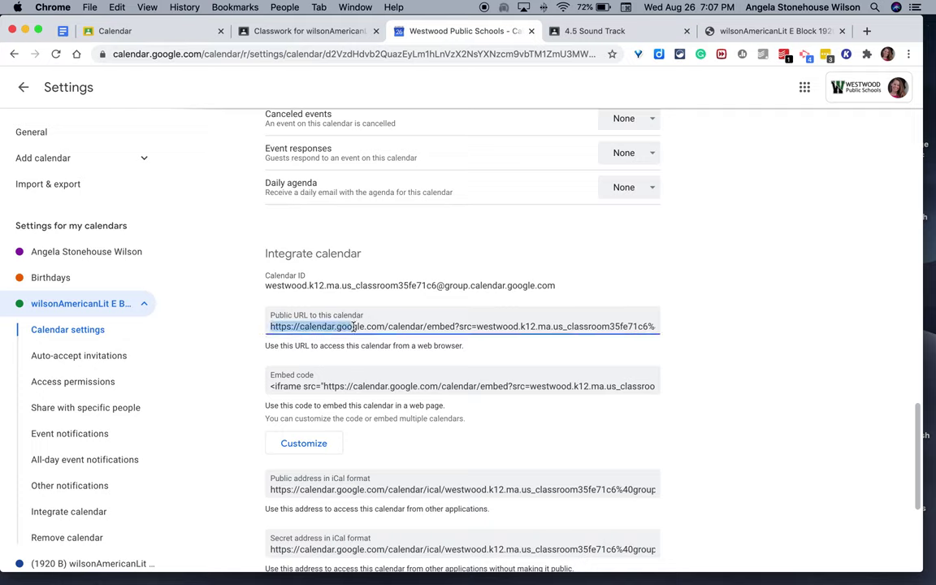
key(super+a)
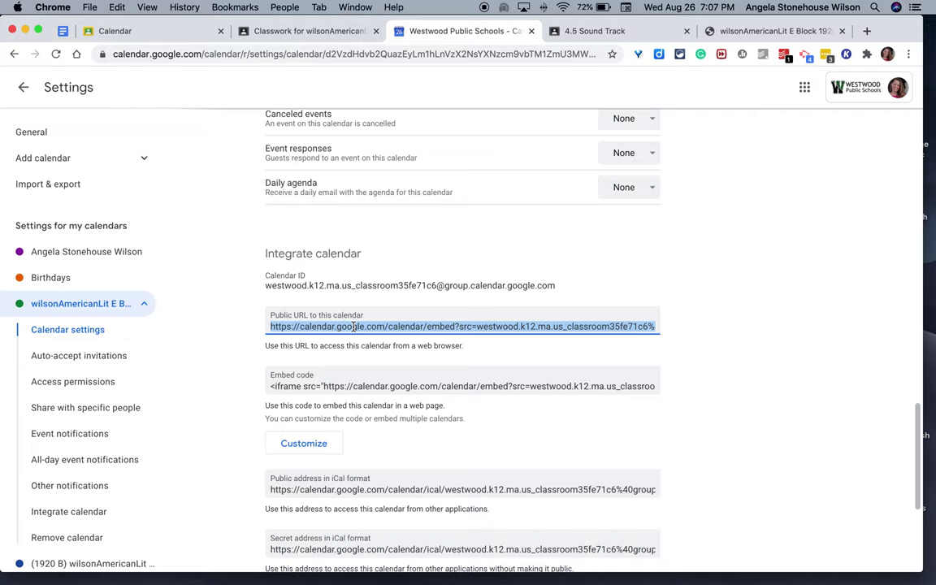
key(super+c)
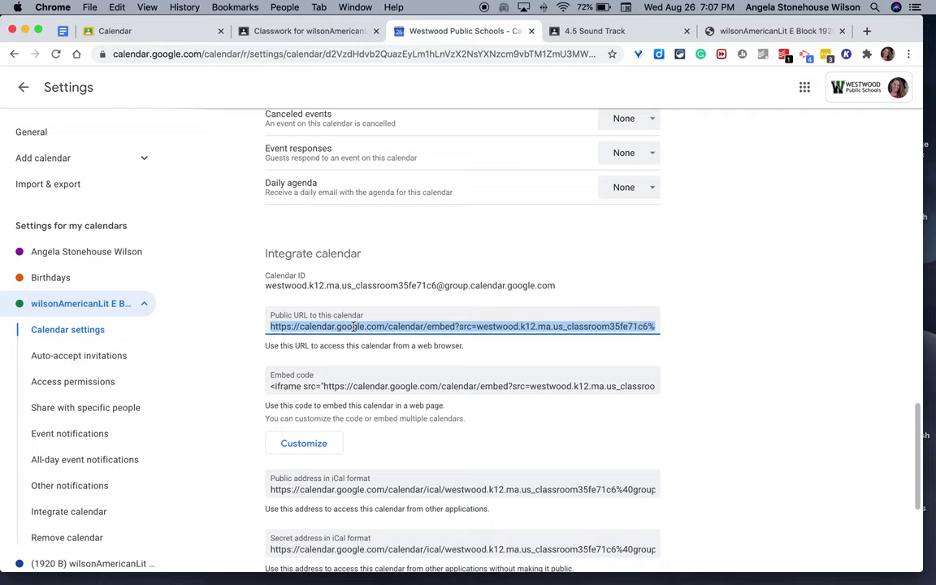
Step: Load the copied public calendar URL in a new Chrome incognito window
click(909, 54)
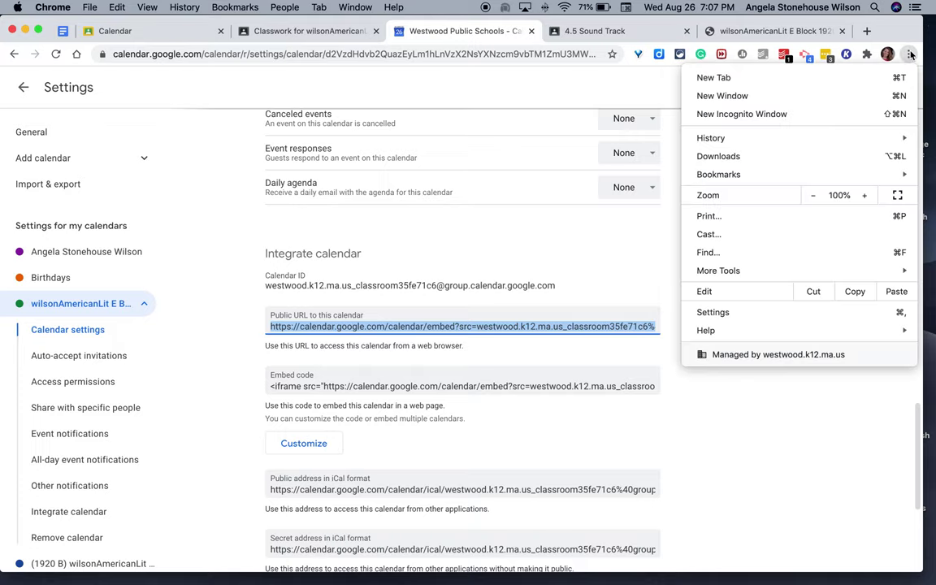
click(784, 115)
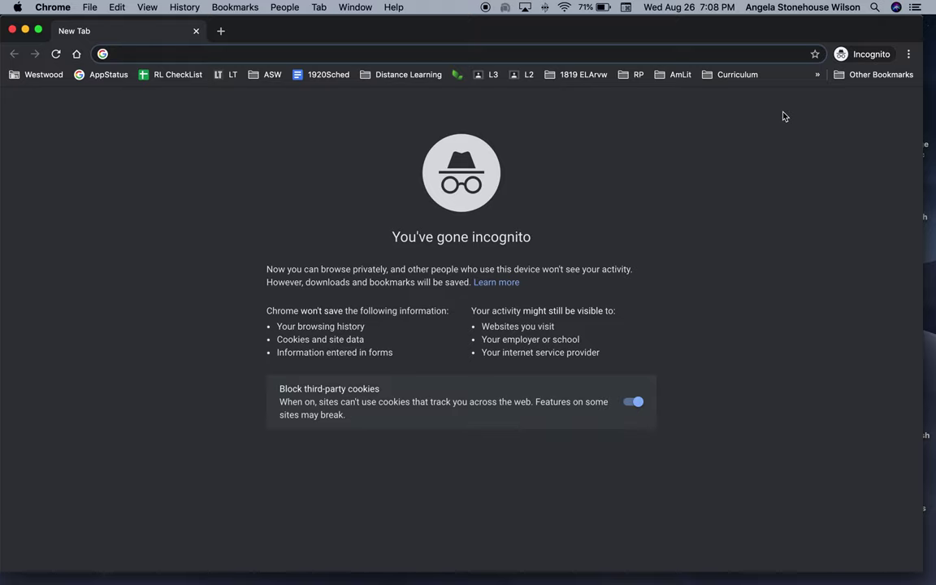
key(super+v)
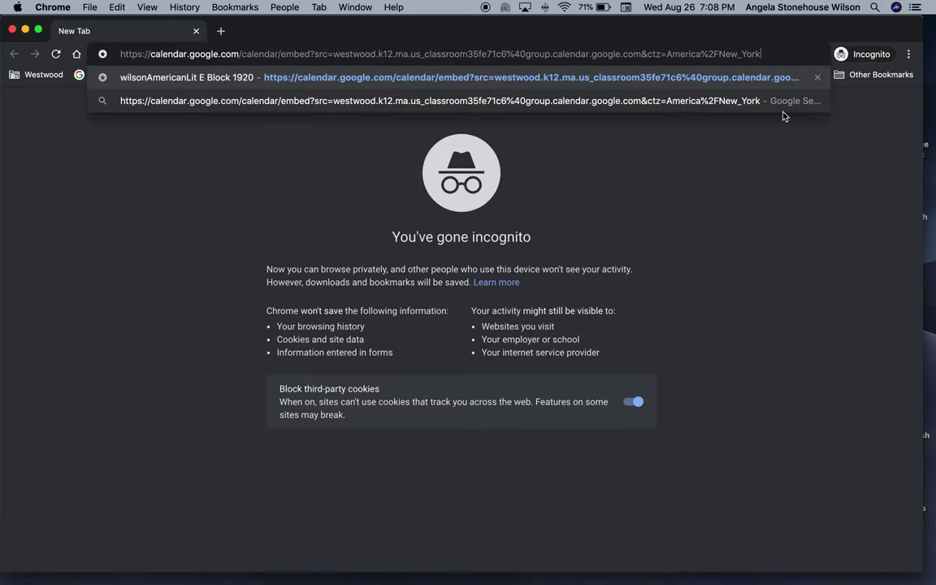
key(Return)
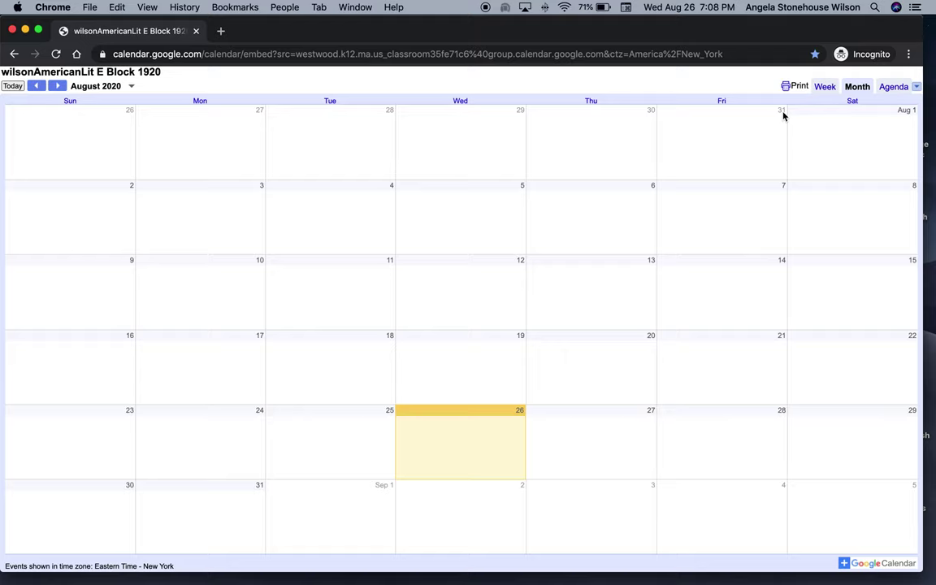
Step: Go back to June 2020 and open the 4.7 Modern Representation of Family event's full details page
click(40, 87)
click(40, 87)
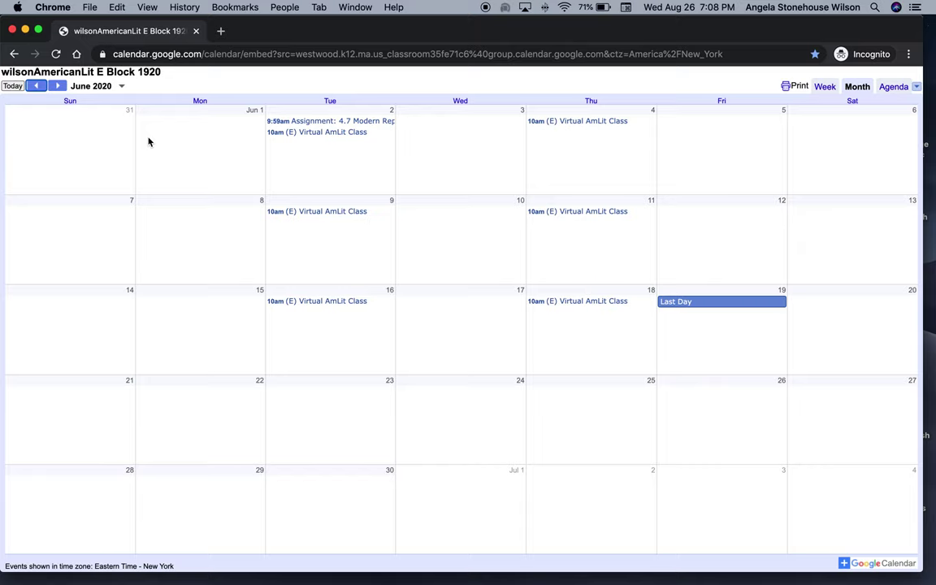
click(308, 123)
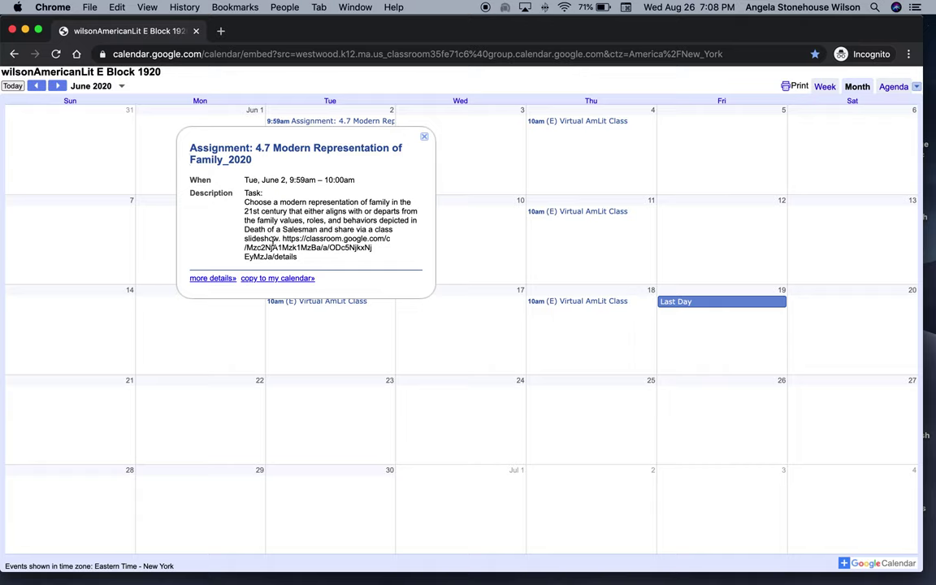
drag(282, 238, 300, 257)
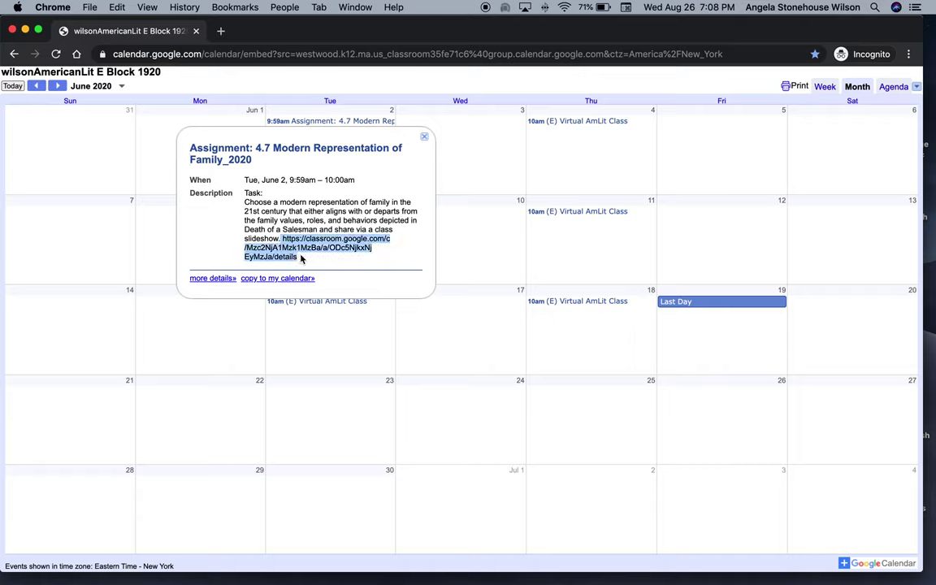
click(321, 261)
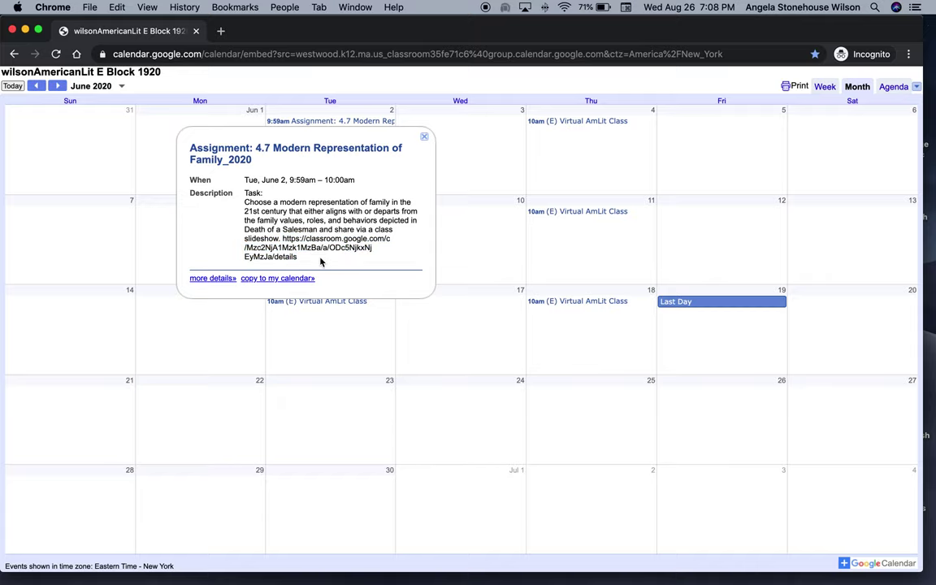
click(215, 280)
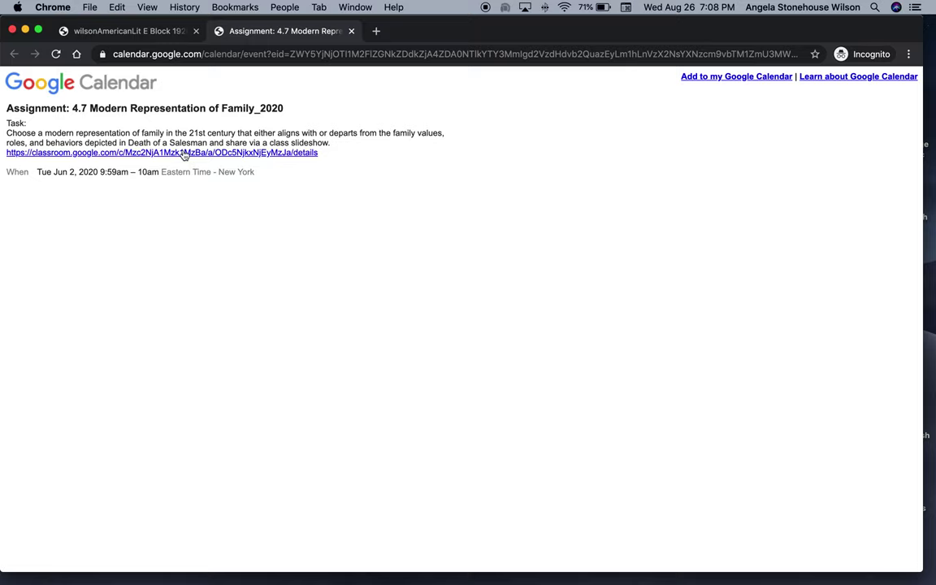
Step: Back in the month view, close the event popups and page back to May 2020
click(114, 32)
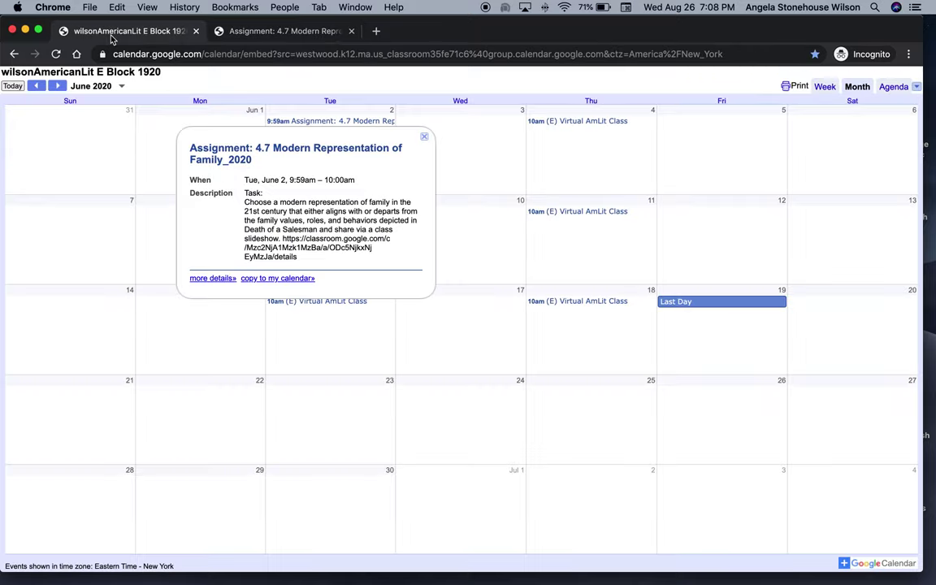
click(425, 137)
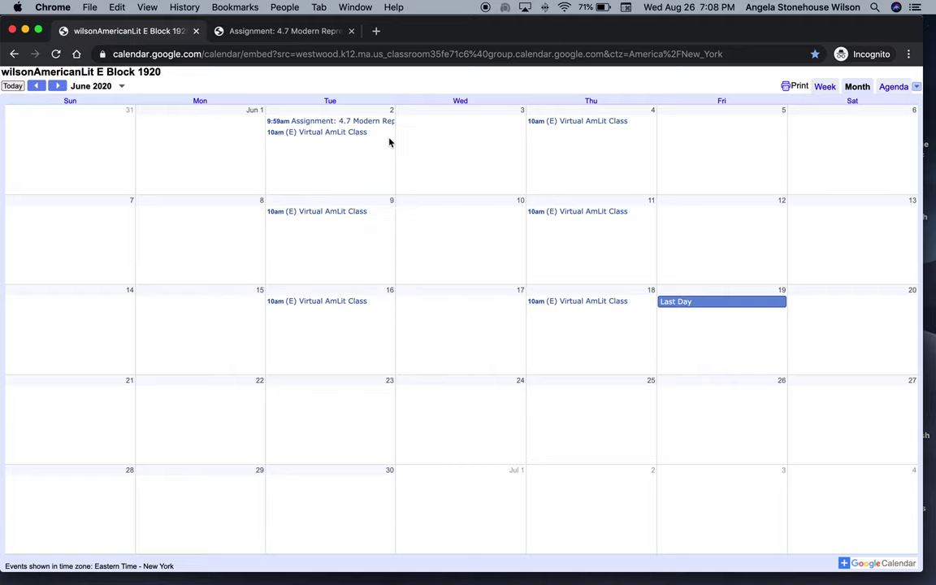
click(346, 135)
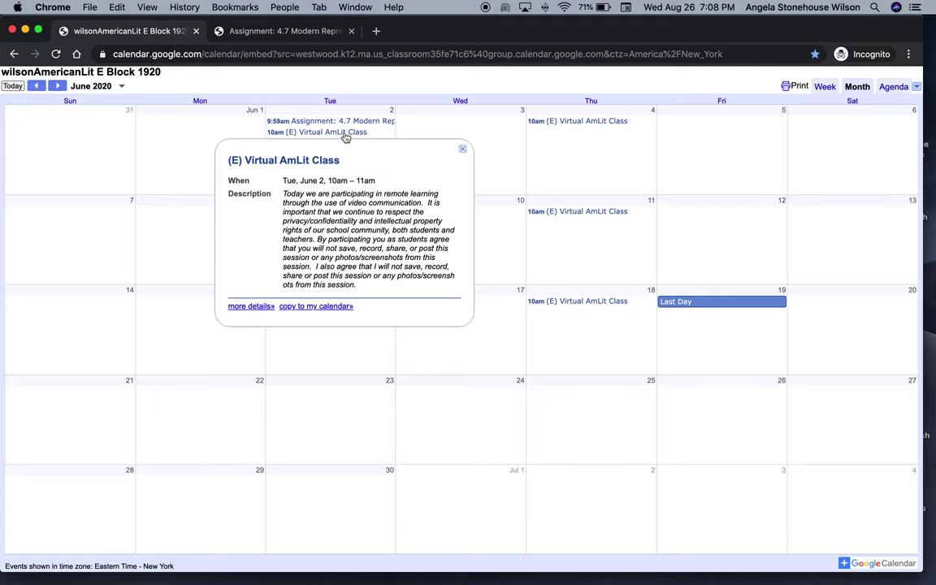
click(463, 149)
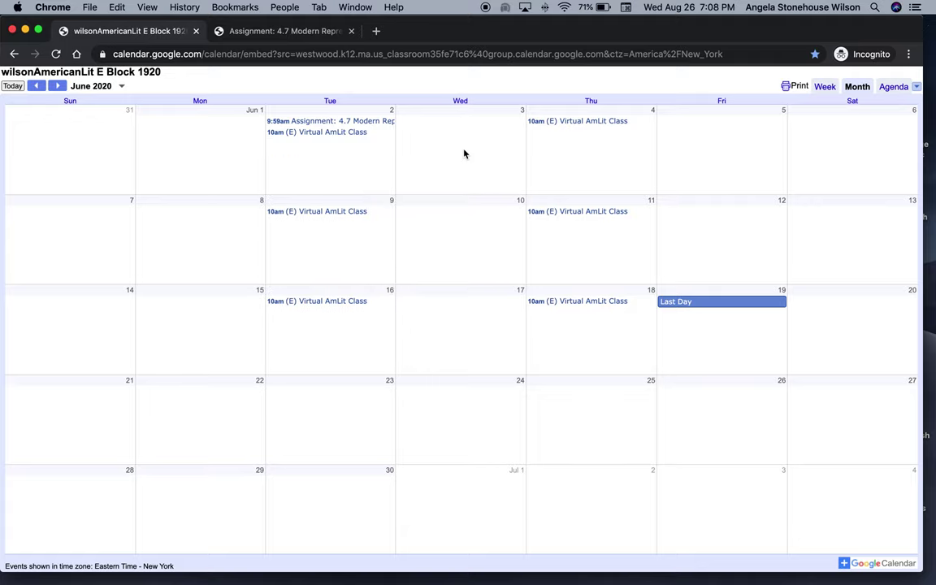
click(39, 86)
Step: Go back to March 2020 and view the Read Ch 5, 3.5.1 and 3.5.3 event details
click(39, 87)
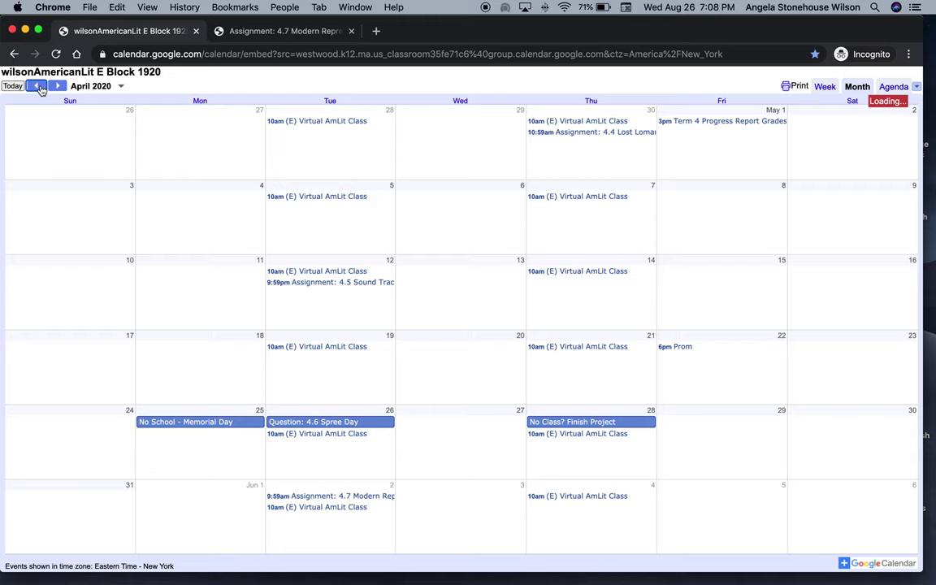
click(39, 86)
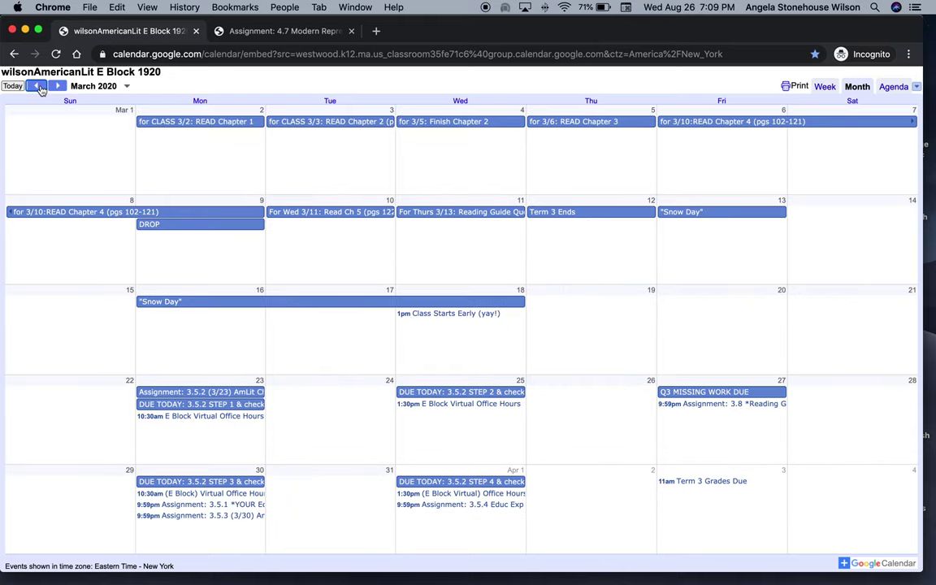
click(300, 215)
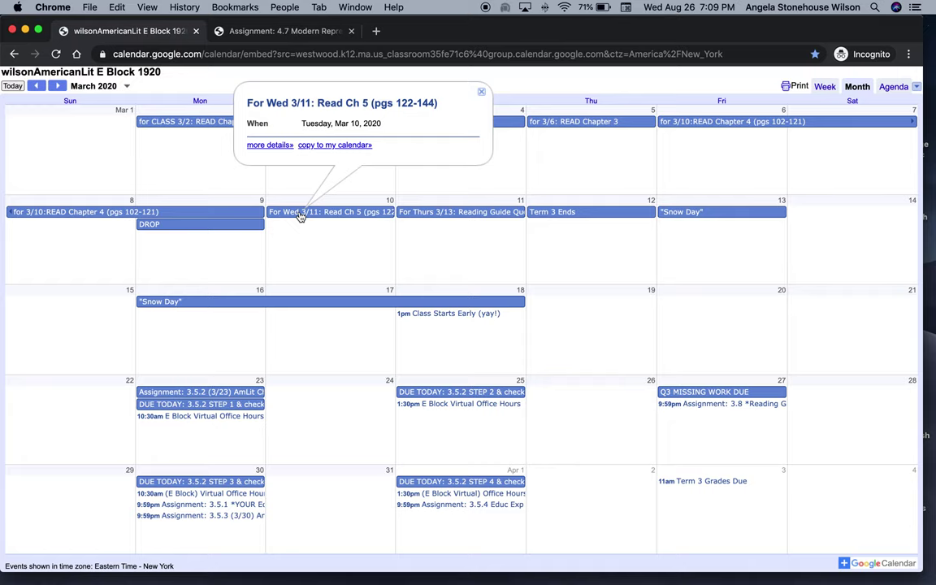
click(199, 504)
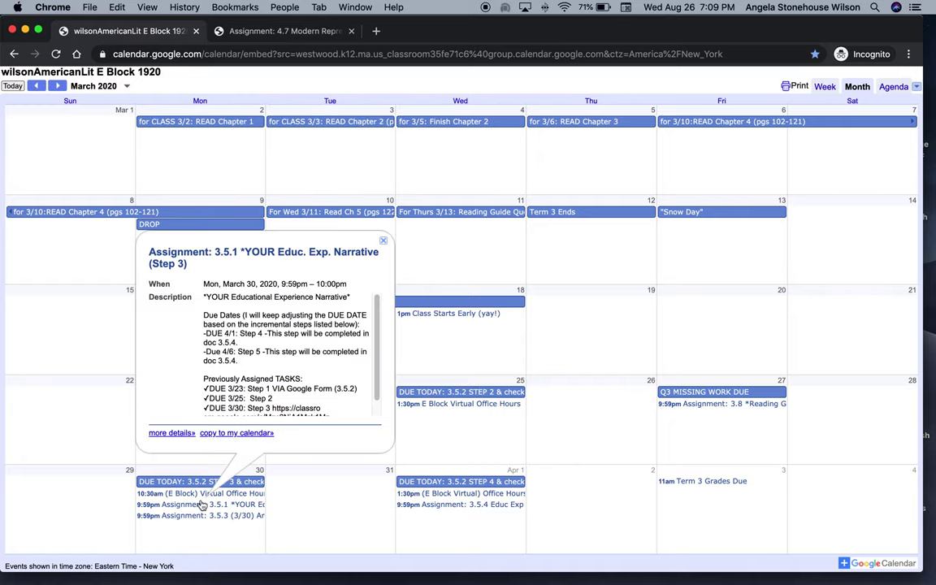
click(190, 518)
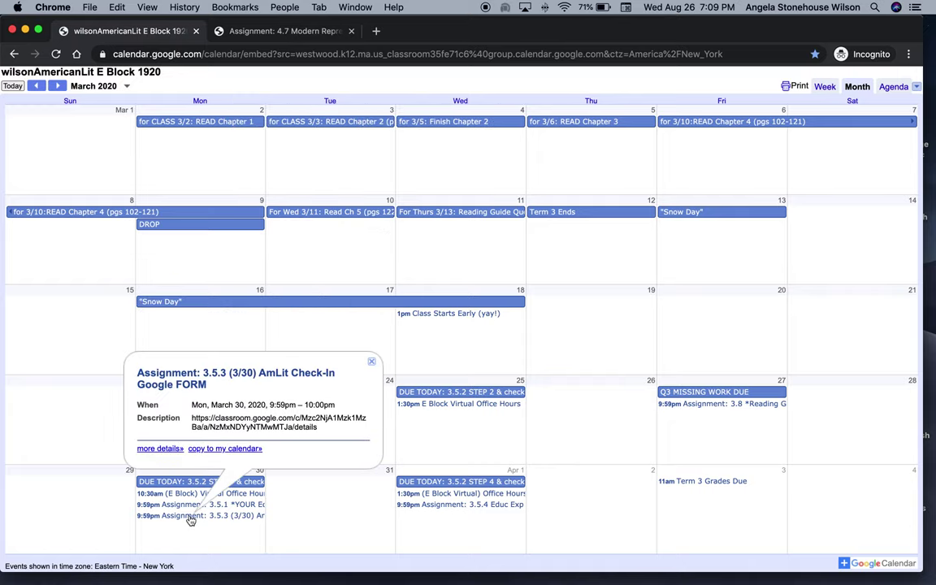